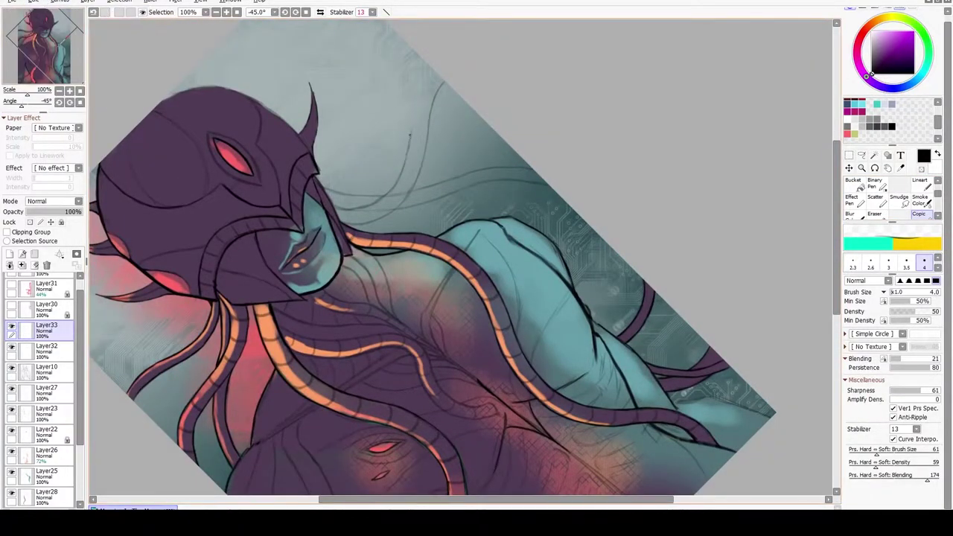
Erase the leftover sketch lines around the shoulder tentacles and merge Layer33 into Layer32.
{"action": "key", "text": "e"}
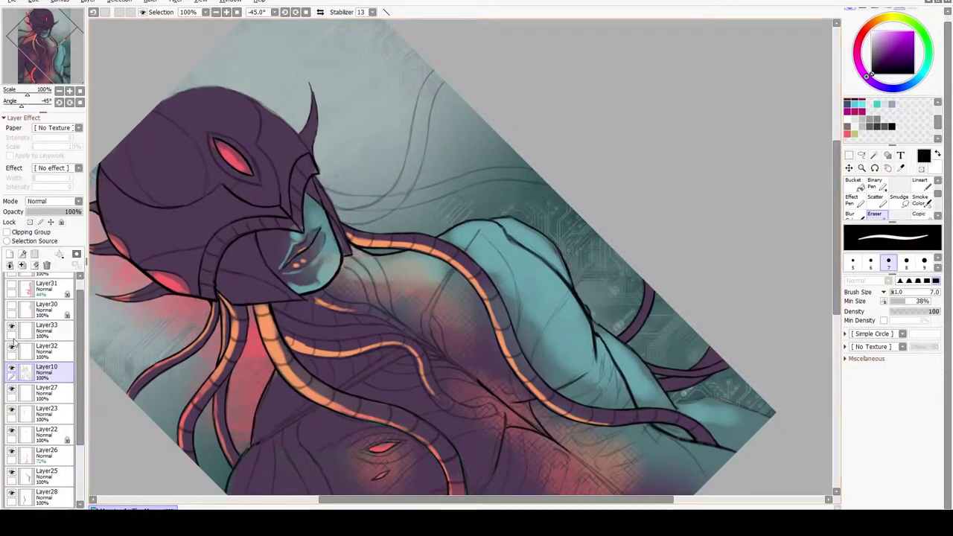
{"action": "left_click_drag", "start_coordinate": [368, 209], "coordinate": [414, 163]}
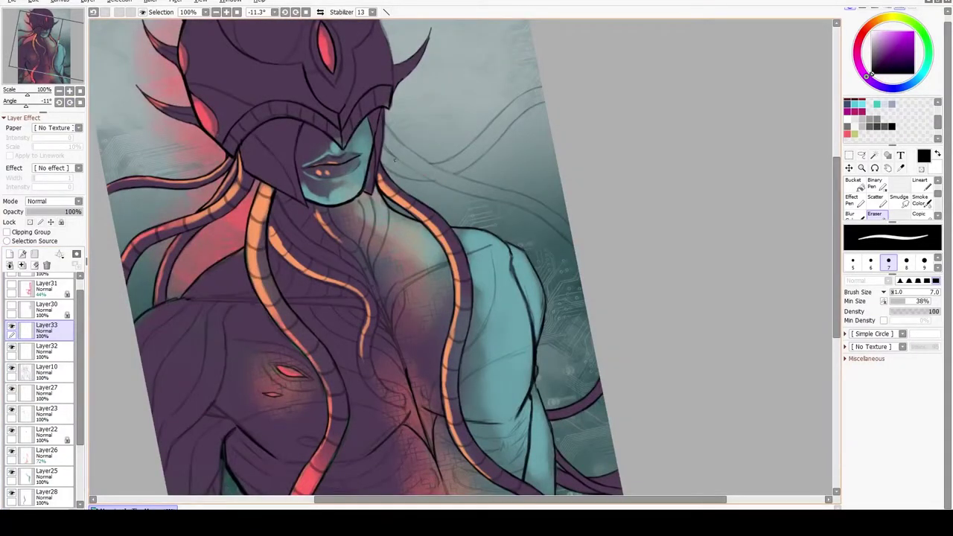
{"action": "key", "text": "ctrl+z"}
{"action": "key", "text": "c"}
{"action": "key", "text": "Home"}
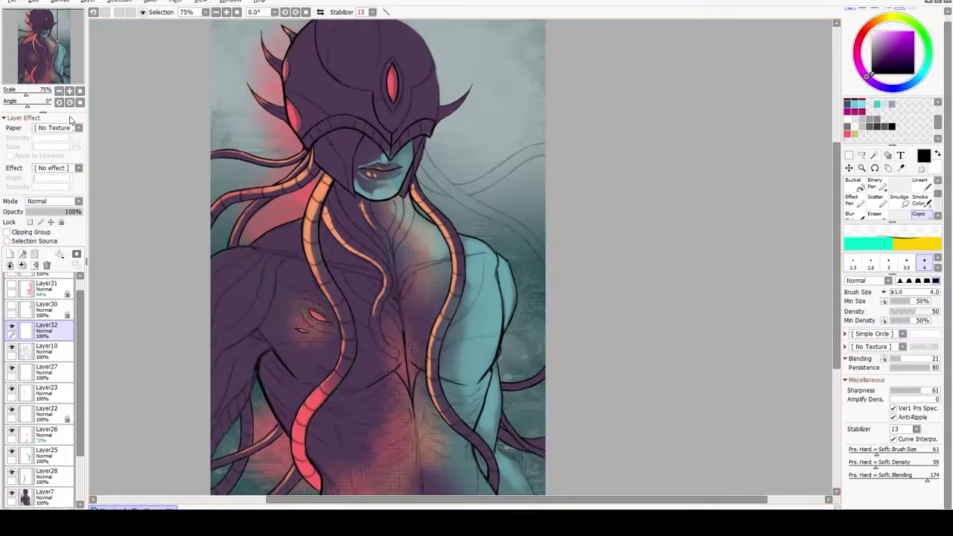
Refine the line art around the face, neck and adjoining tentacle, working across Layer10 and Layer32.
{"action": "left_click", "coordinate": [45, 347]}
{"action": "key", "text": "e"}
{"action": "left_click", "coordinate": [918, 215]}
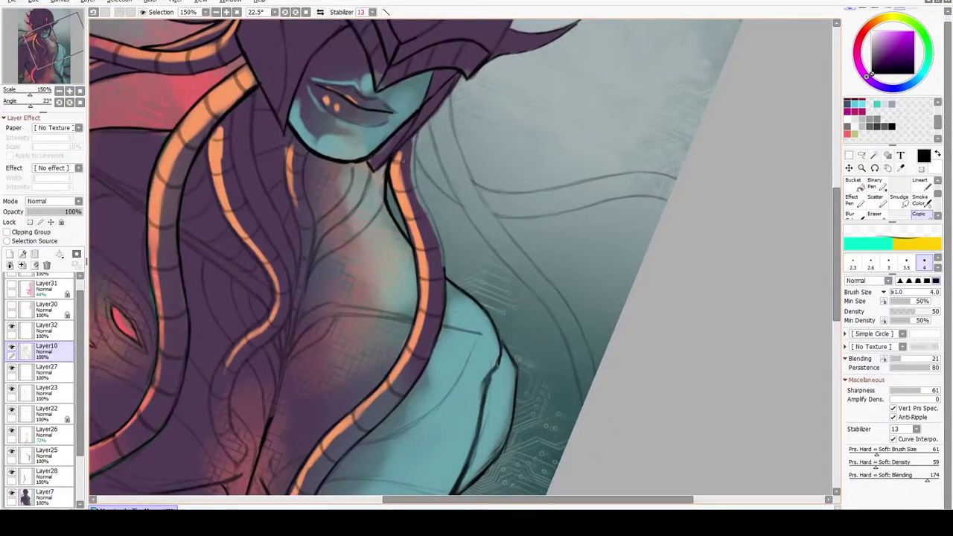
{"action": "key", "text": "n"}
{"action": "left_click_drag", "start_coordinate": [445, 265], "coordinate": [421, 194]}
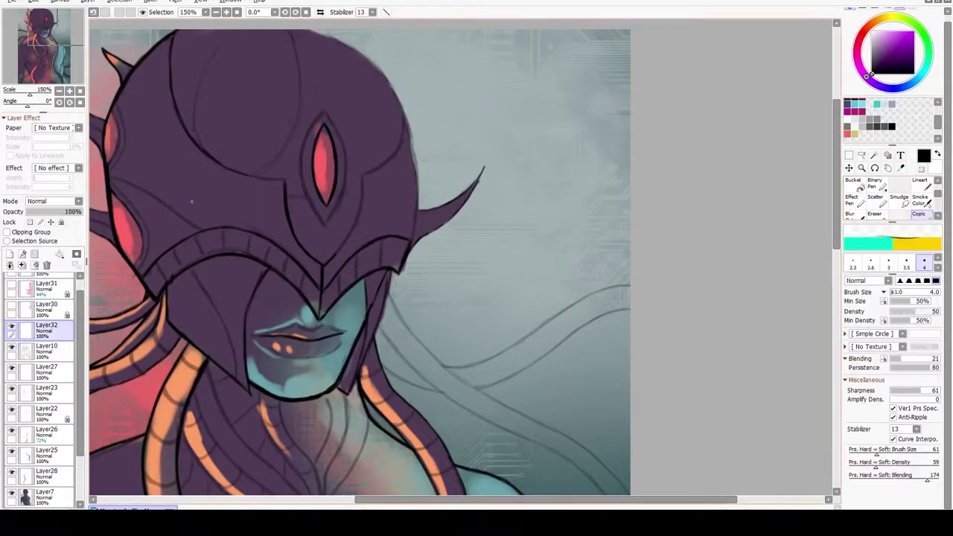
Clean up and redraw the detail lines of the helmet's brow band and cheek guard on Layer10.
{"action": "key", "text": "e"}
{"action": "left_click", "coordinate": [46, 347]}
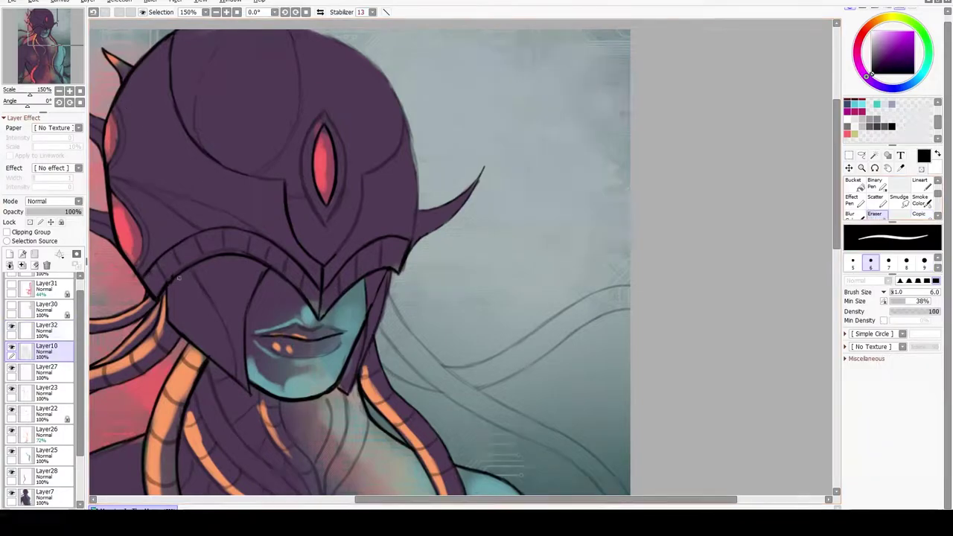
{"action": "scroll", "coordinate": [210, 273], "scroll_direction": "up", "scroll_amount": 1}
{"action": "key", "text": "n"}
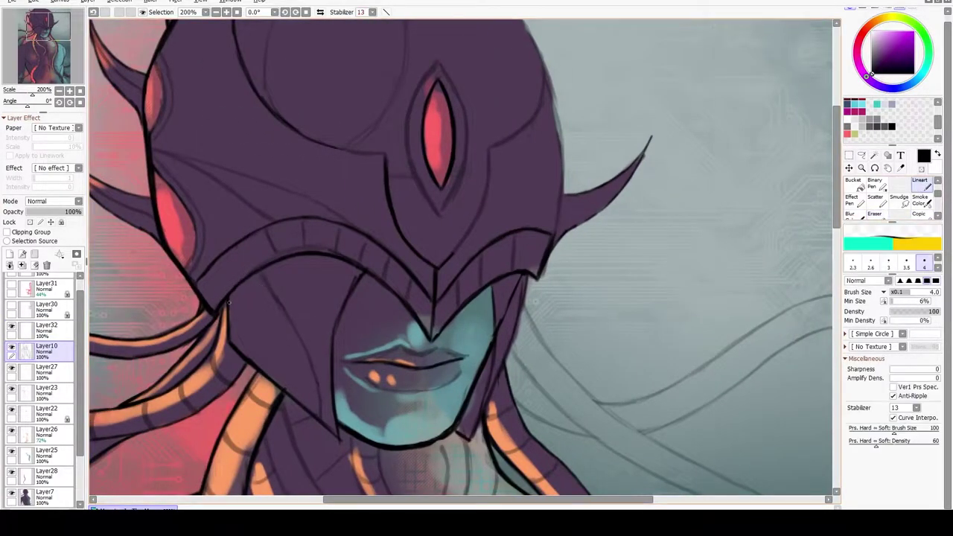
{"action": "left_click_drag", "start_coordinate": [347, 472], "coordinate": [357, 535]}
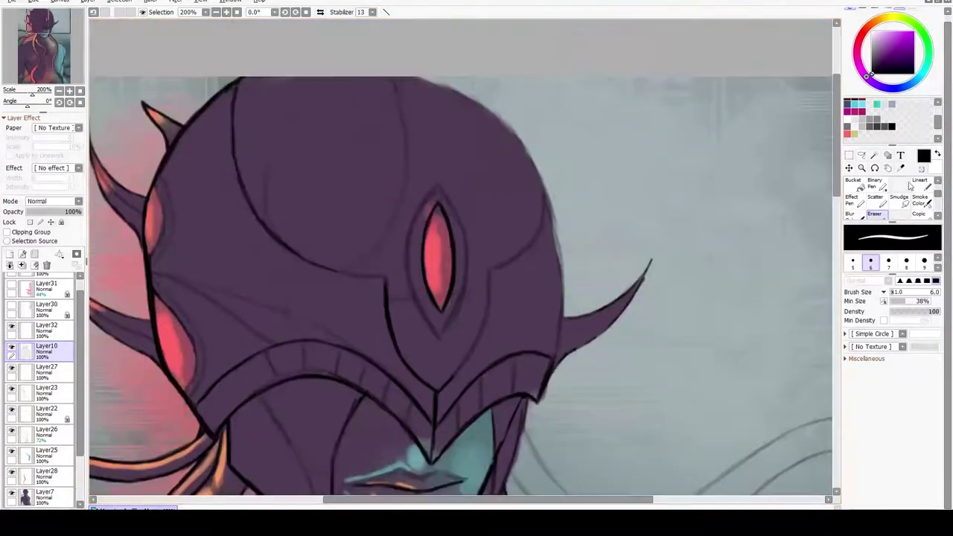
Draw curved detail lines across the side of the helmet on Layer10.
{"action": "key", "text": "c"}
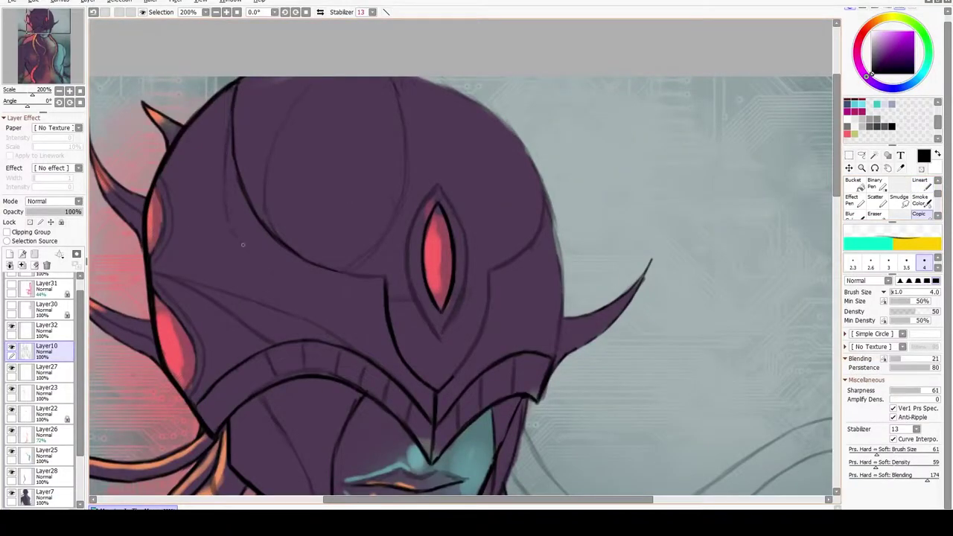
{"action": "key", "text": "n"}
{"action": "key", "text": "c"}
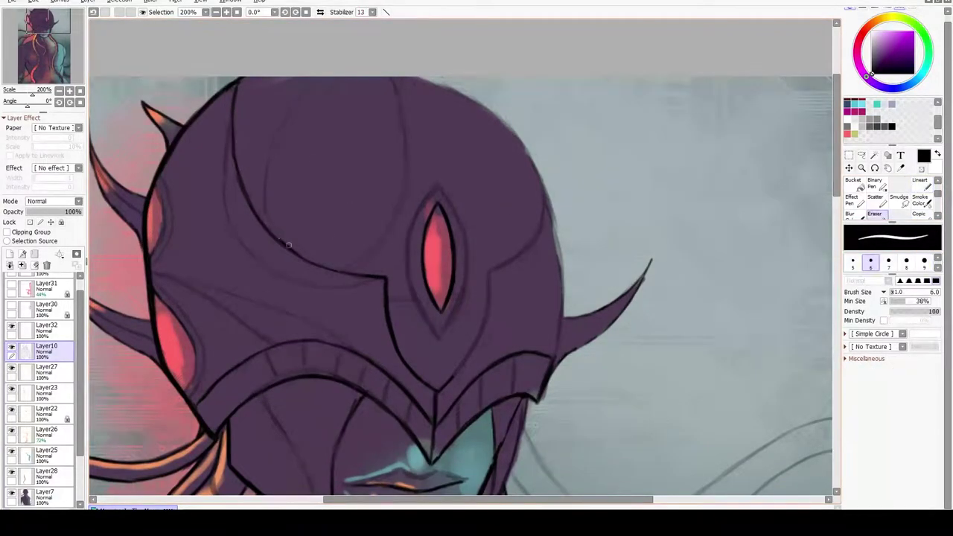
{"action": "key", "text": "n"}
{"action": "key", "text": "minus"}
{"action": "key", "text": "minus"}
{"action": "key", "text": "minus"}
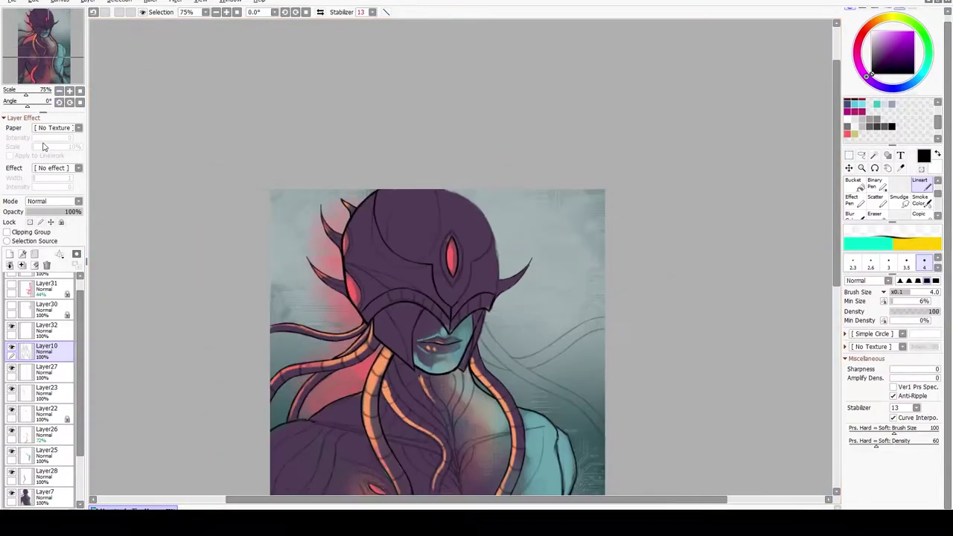
Erase the rough circle on the helmet's dome with a size 20 eraser and redraw it as a curved seam.
{"action": "key", "text": "e"}
{"action": "key", "text": "c"}
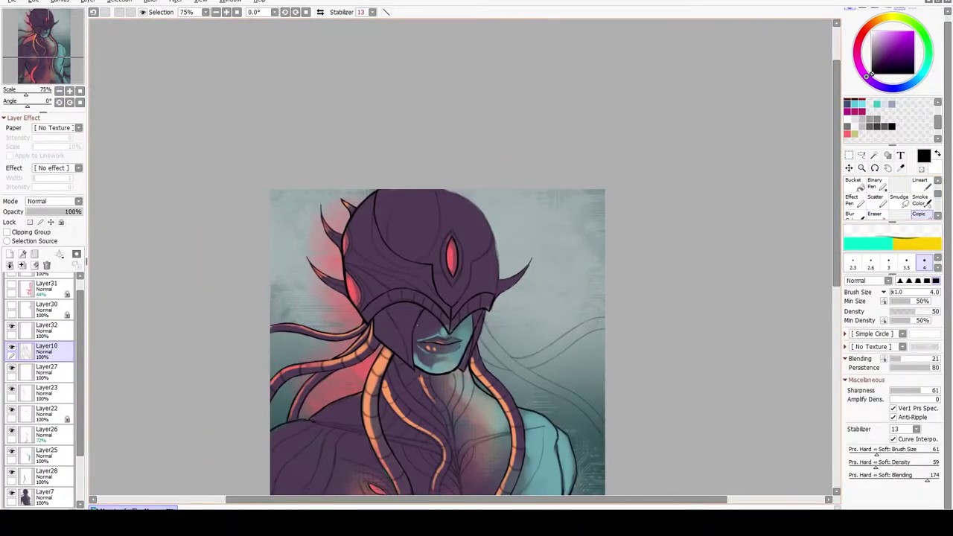
{"action": "key", "text": "e"}
{"action": "key", "text": "plus"}
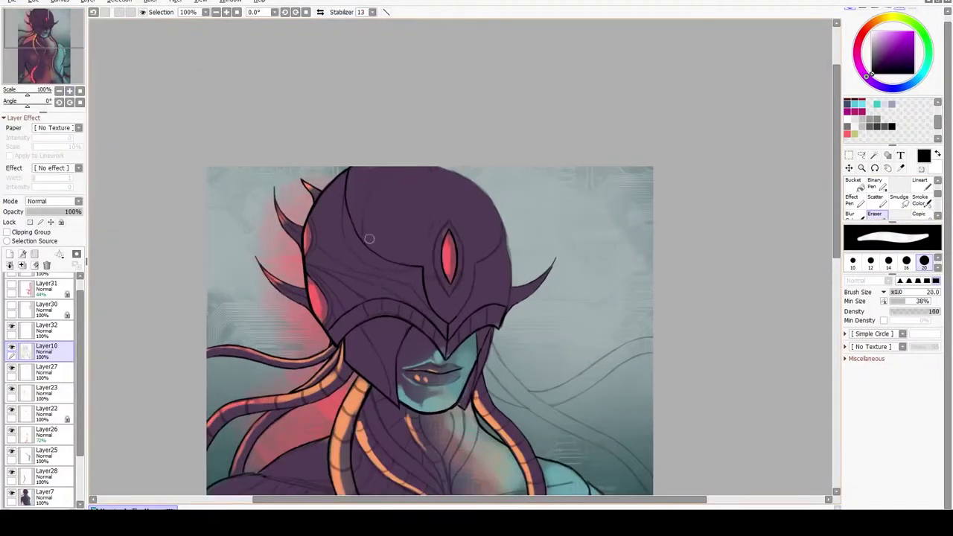
{"action": "key", "text": "c"}
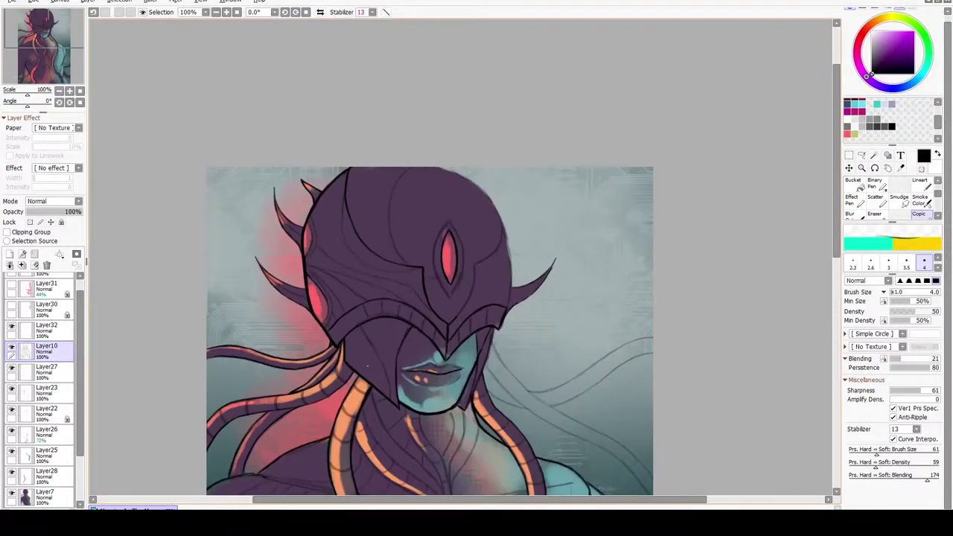
Ink the helmet's brow band more heavily and add a new layer above Layer10 for the linework.
{"action": "key", "text": "alt+e"}
{"action": "key", "text": "e"}
{"action": "key", "text": "e"}
{"action": "left_click_drag", "start_coordinate": [509, 461], "coordinate": [306, 320]}
{"action": "key", "text": "ctrl+shift+n"}
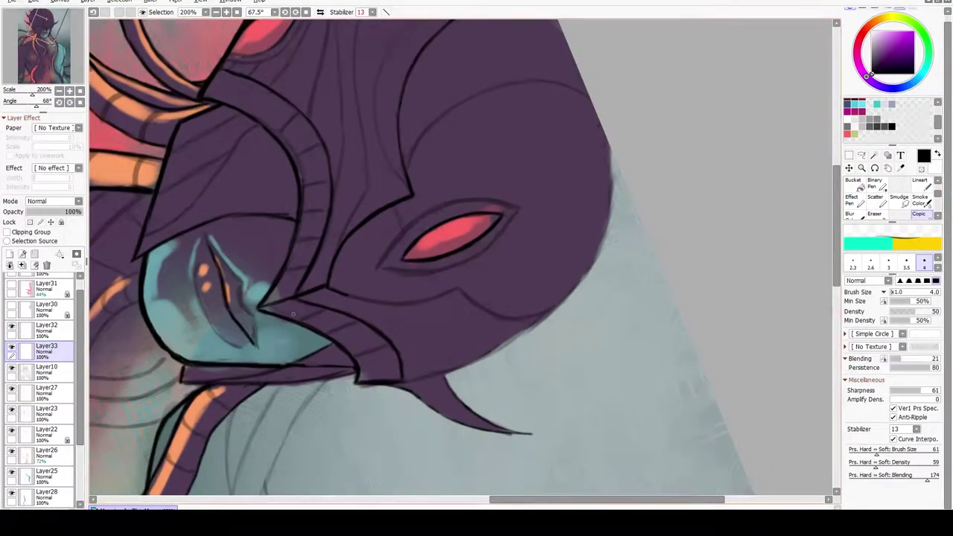
Tidy the sketch lines around the brow band and visor edge on Layer10 with the Lineart brush and eraser.
{"action": "key", "text": "ctrl+Down"}
{"action": "key", "text": "e"}
{"action": "key", "text": "alt+e"}
{"action": "key", "text": "Escape"}
{"action": "key", "text": "e"}
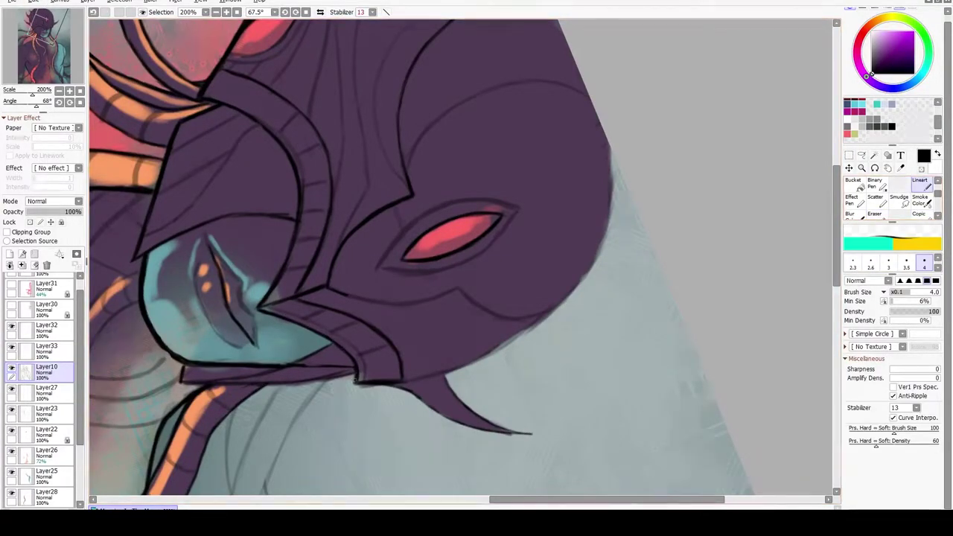
{"action": "key", "text": "e"}
{"action": "left_click_drag", "start_coordinate": [355, 355], "coordinate": [513, 437]}
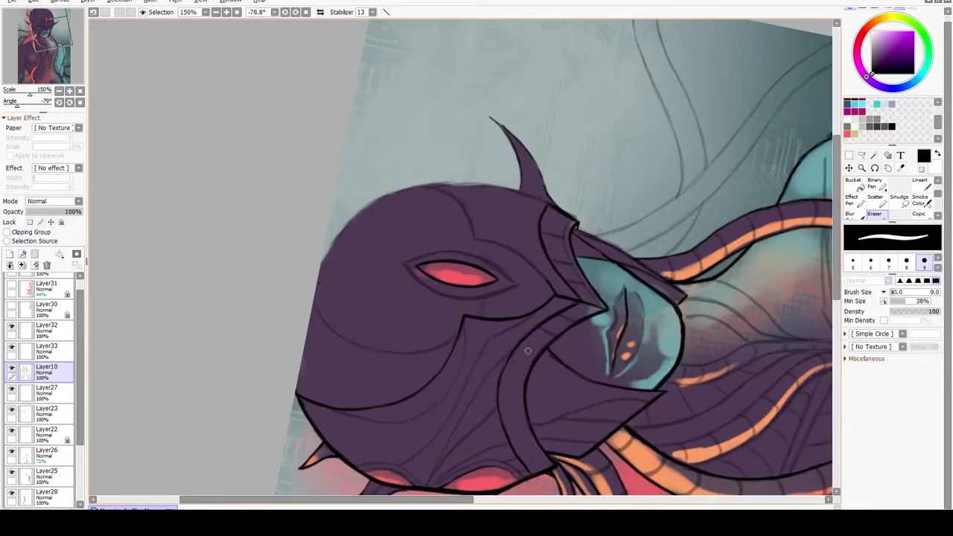
Ink the remaining fine brow and visor lines, starting with a size 2.3 Lineart brush, and merge the line layers into Layer27.
{"action": "key", "text": "n"}
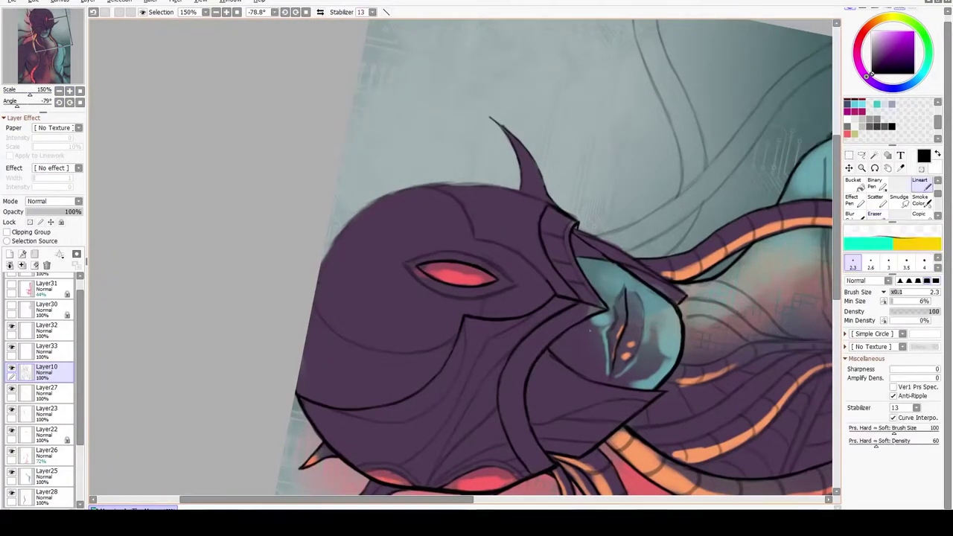
{"action": "mouse_move", "coordinate": [476, 260]}
{"action": "left_mouse_down"}
{"action": "mouse_move", "coordinate": [447, 313]}
{"action": "mouse_move", "coordinate": [476, 260]}
{"action": "left_mouse_up"}
{"action": "left_click_drag", "start_coordinate": [498, 463], "coordinate": [575, 292]}
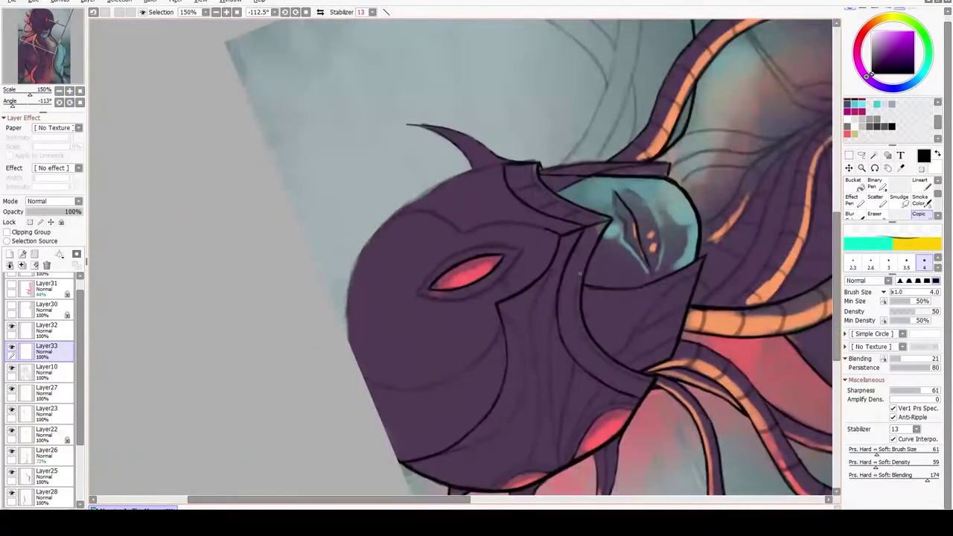
{"action": "key", "text": "Home"}
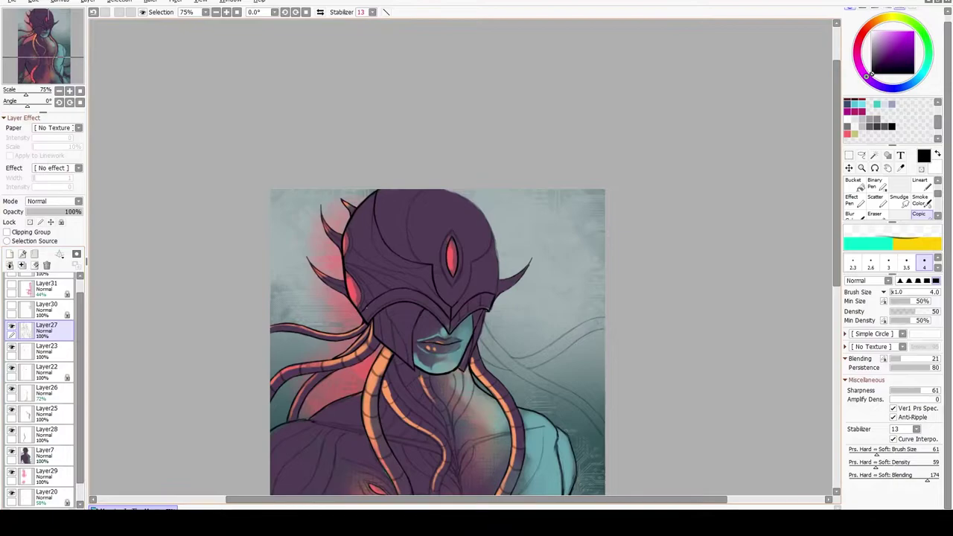
Paint over the helmet's uneven outer edge in its own dark purple on Layer7 with a size 10 Lineart brush.
{"action": "left_click", "coordinate": [41, 454]}
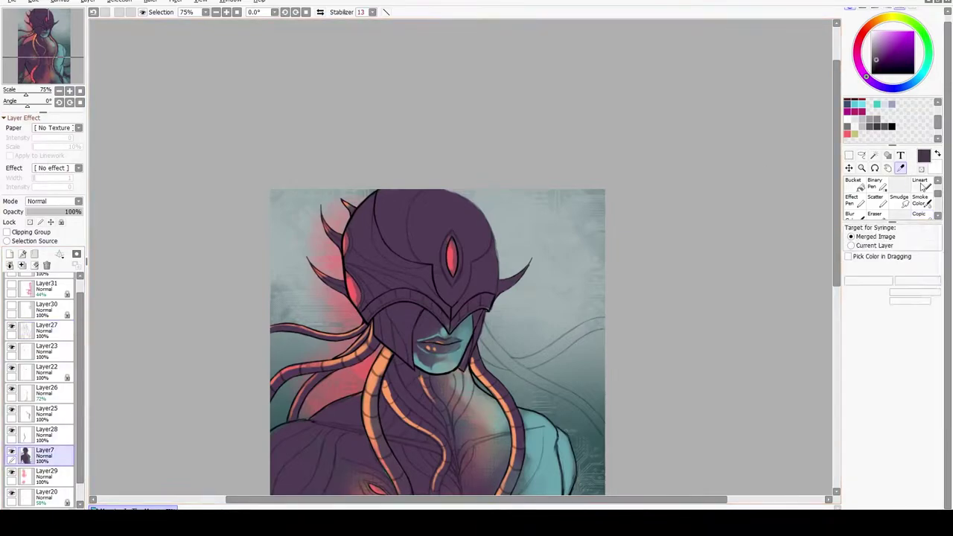
{"action": "left_click", "coordinate": [920, 184]}
{"action": "key", "text": "Page_Up"}
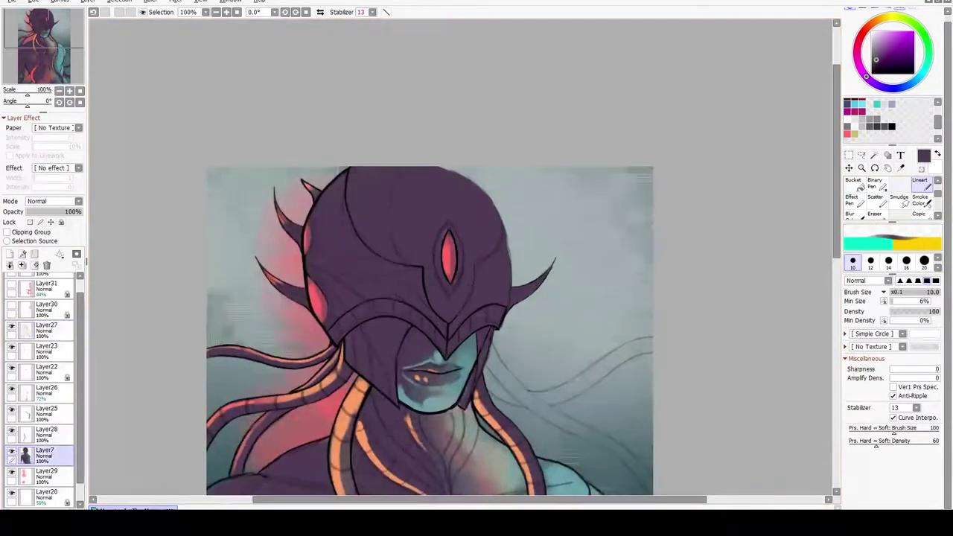
{"action": "key", "text": "Page_Up"}
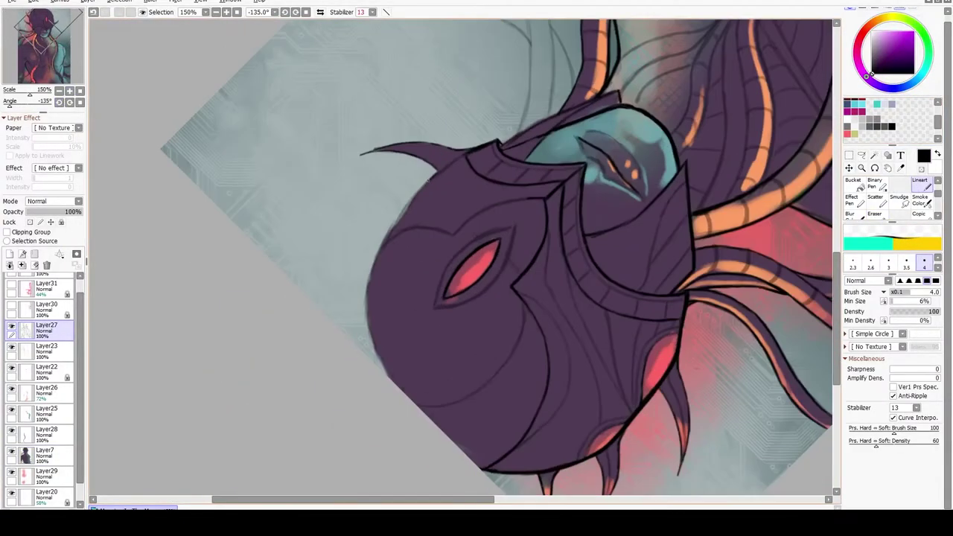
Outline the helmet's outer edge in black on Layer27 with a size 4 Lineart brush.
{"action": "left_click_drag", "start_coordinate": [381, 243], "coordinate": [363, 316]}
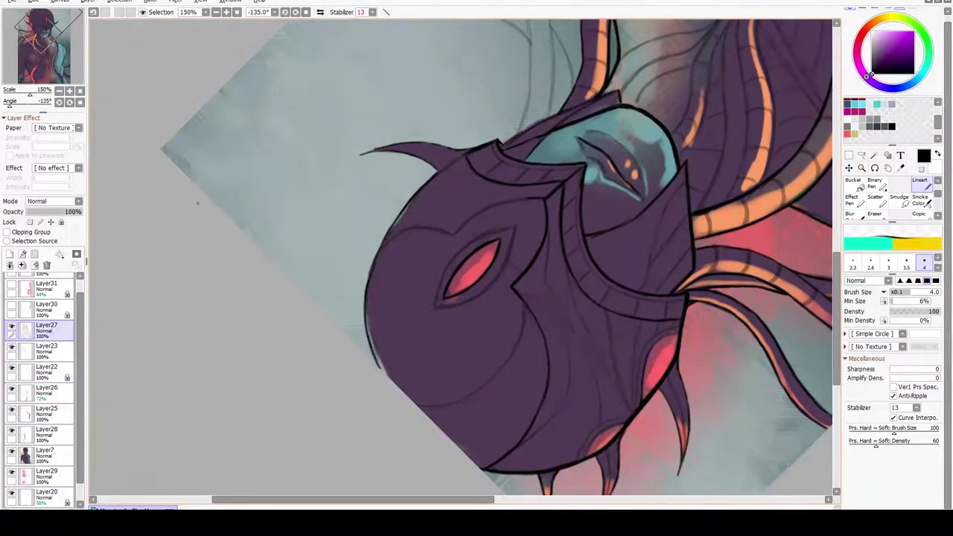
{"action": "key", "text": "Home"}
{"action": "key", "text": "End"}
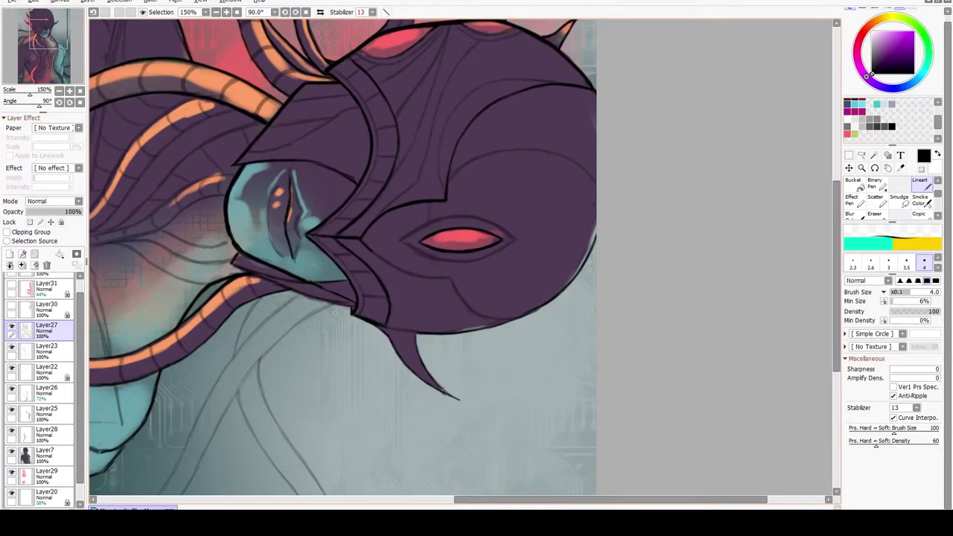
{"action": "left_click_drag", "start_coordinate": [492, 423], "coordinate": [417, 357]}
Fill the gaps between the helmet's new outline and its base with dark purple on Layer7.
{"action": "key", "text": "e"}
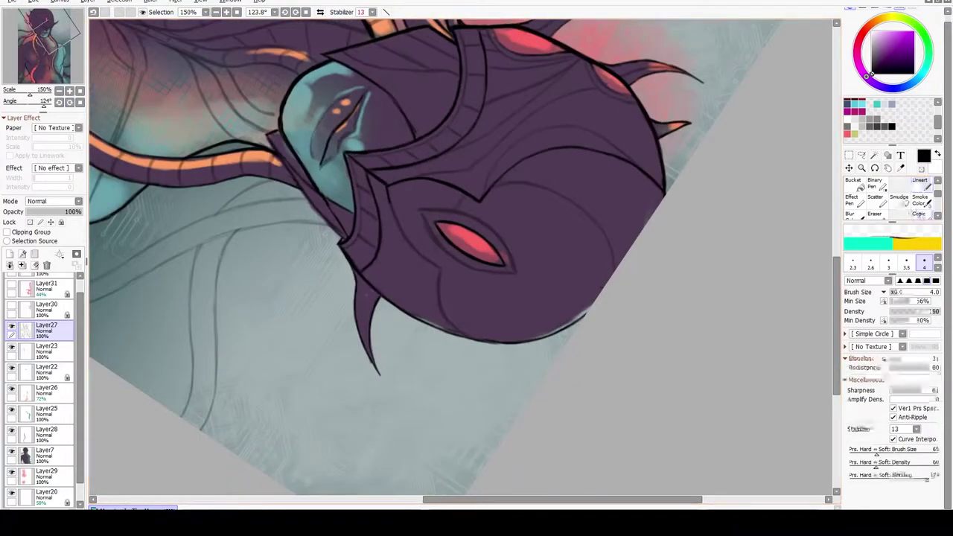
{"action": "left_click", "coordinate": [365, 358], "text": "ctrl+shift"}
{"action": "key", "text": "n"}
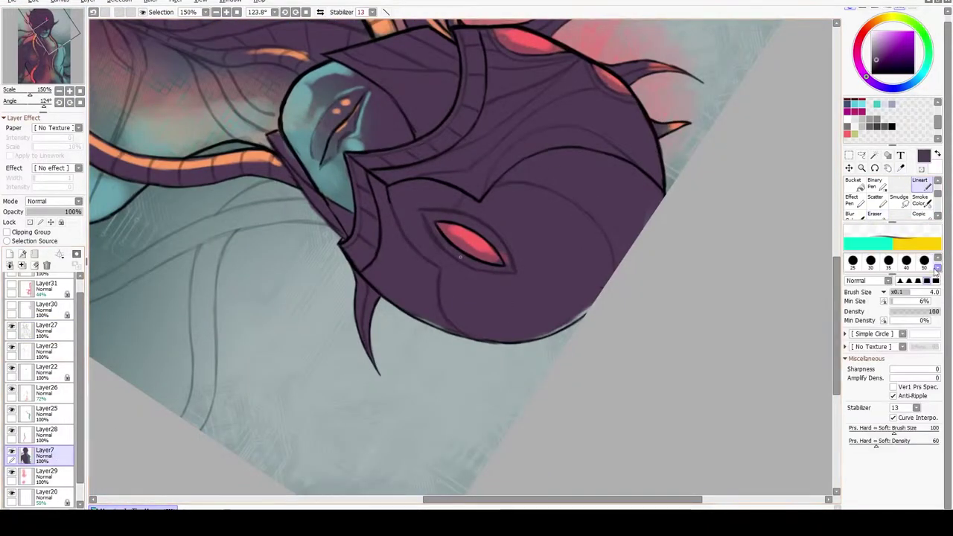
{"action": "left_click", "coordinate": [549, 315], "text": "ctrl+shift"}
{"action": "scroll", "coordinate": [941, 192], "scroll_direction": "up", "scroll_amount": 1}
{"action": "scroll", "coordinate": [941, 192], "scroll_direction": "up", "scroll_amount": 1}
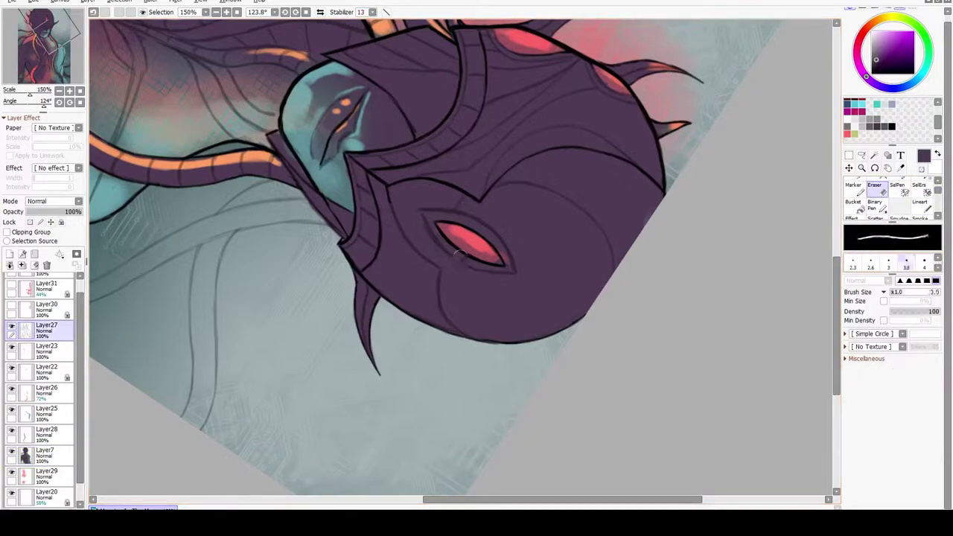
Complete the black outline around the crown of the helmet up to the canvas edge on Layer27.
{"action": "key", "text": "End"}
{"action": "key", "text": "End"}
{"action": "key", "text": "End"}
{"action": "left_click", "coordinate": [891, 126]}
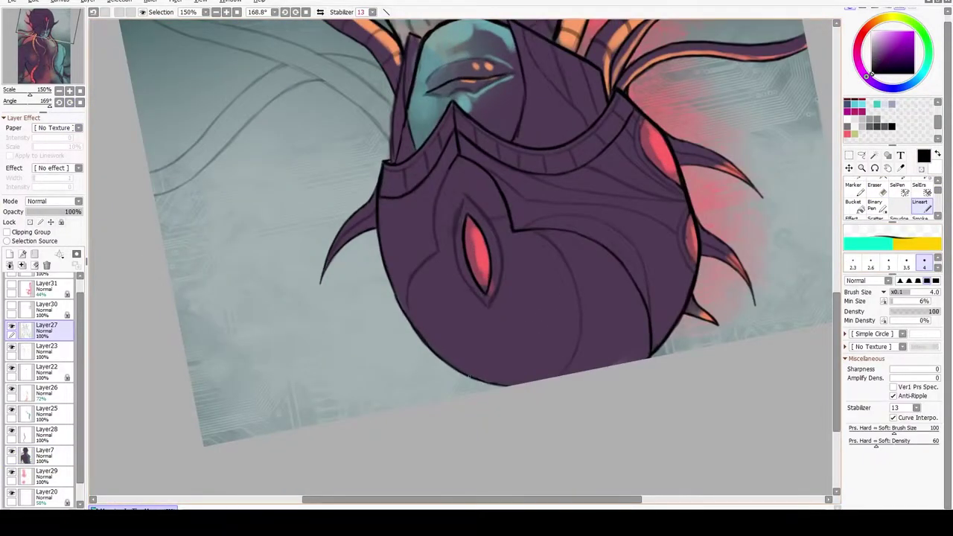
Paint the two sketched background tentacles beside the neck in dark purple on Layer7 with a size 16 Lineart brush.
{"action": "scroll", "coordinate": [893, 197], "scroll_direction": "down", "scroll_amount": 2}
{"action": "left_click", "coordinate": [918, 198]}
{"action": "left_click", "coordinate": [60, 102]}
{"action": "left_click", "coordinate": [65, 101]}
{"action": "left_click", "coordinate": [12, 0]}
{"action": "key", "text": "Escape"}
{"action": "left_click", "coordinate": [45, 454]}
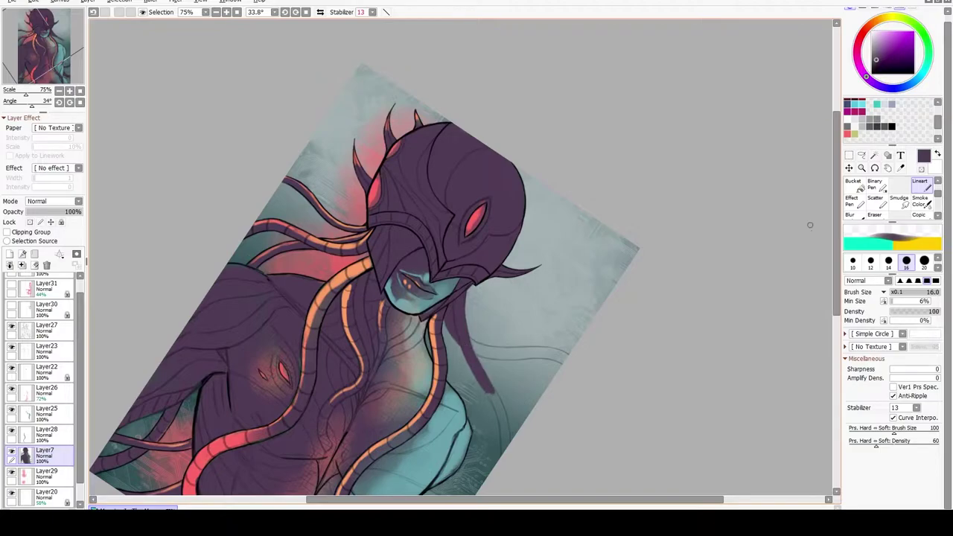
{"action": "scroll", "coordinate": [802, 197], "scroll_direction": "down", "scroll_amount": 3}
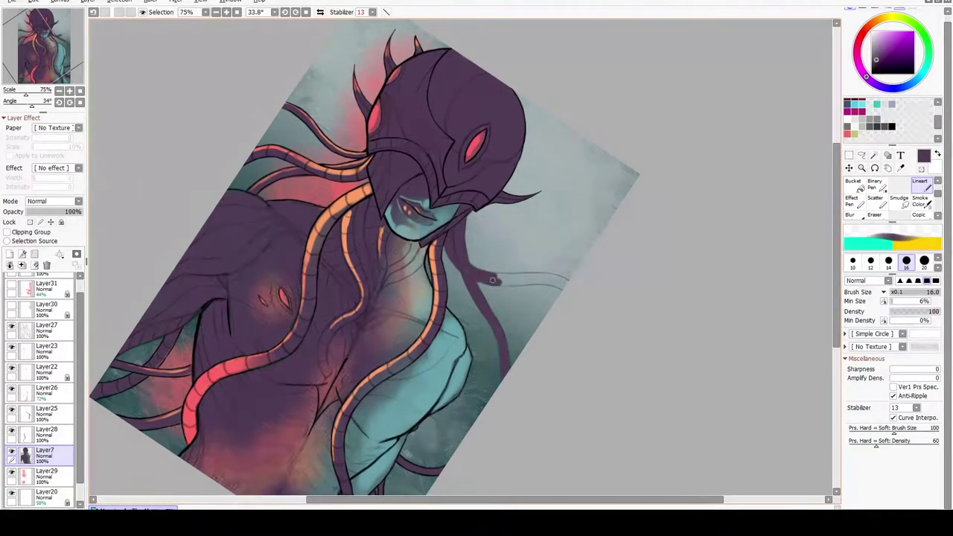
{"action": "key", "text": "h"}
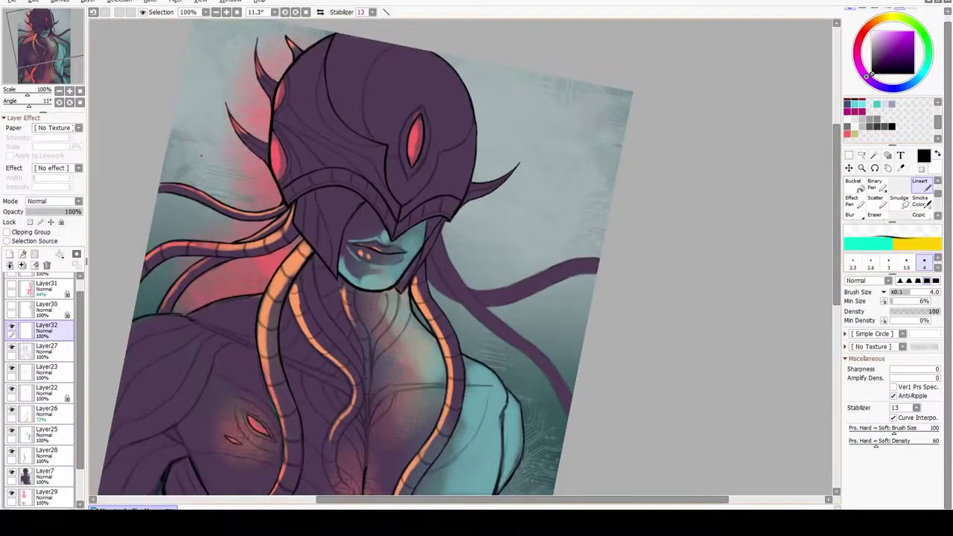
Outline the two background tentacles to the right of the neck in black on Layer32 with a size 4 Lineart brush.
{"action": "key", "text": "ctrl+plus"}
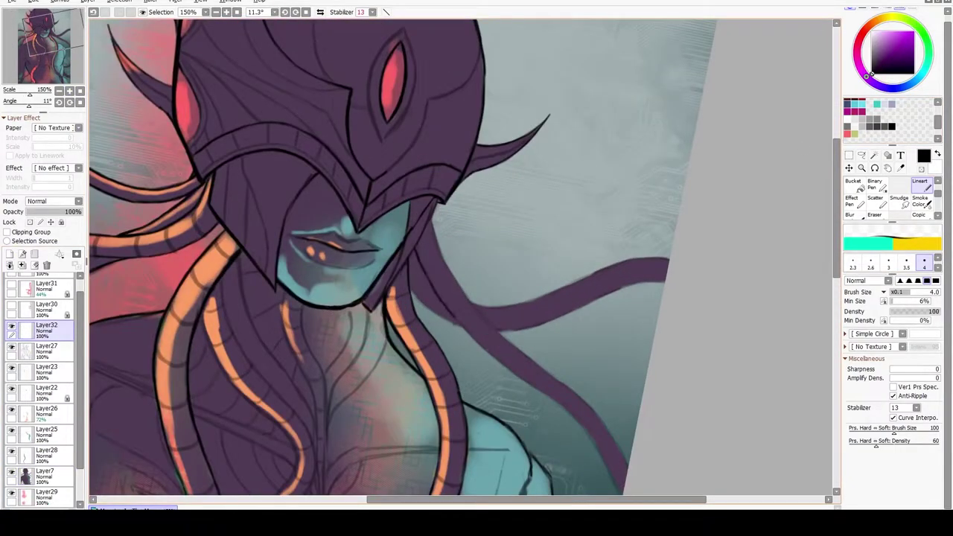
{"action": "scroll", "coordinate": [462, 257], "scroll_direction": "down", "scroll_amount": 2}
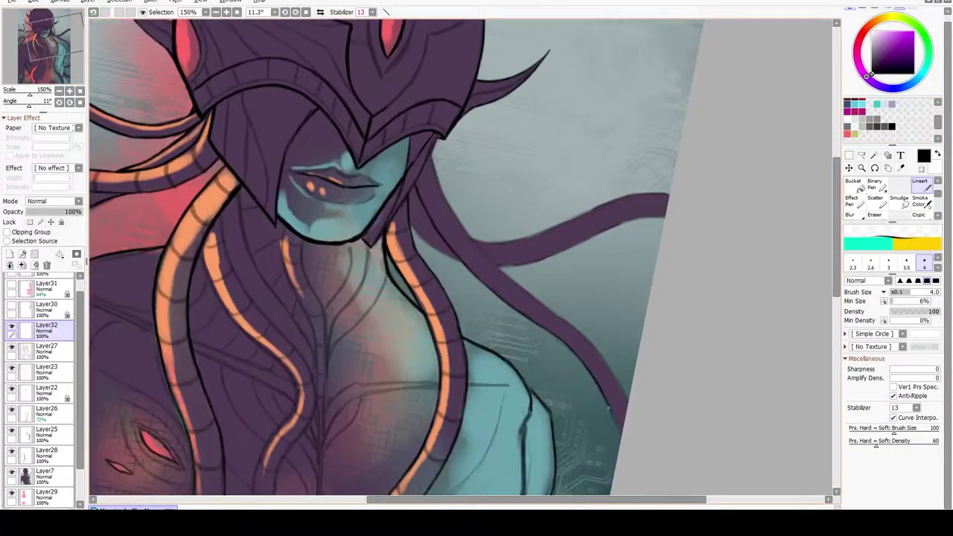
{"action": "key", "text": "End"}
{"action": "key", "text": "End"}
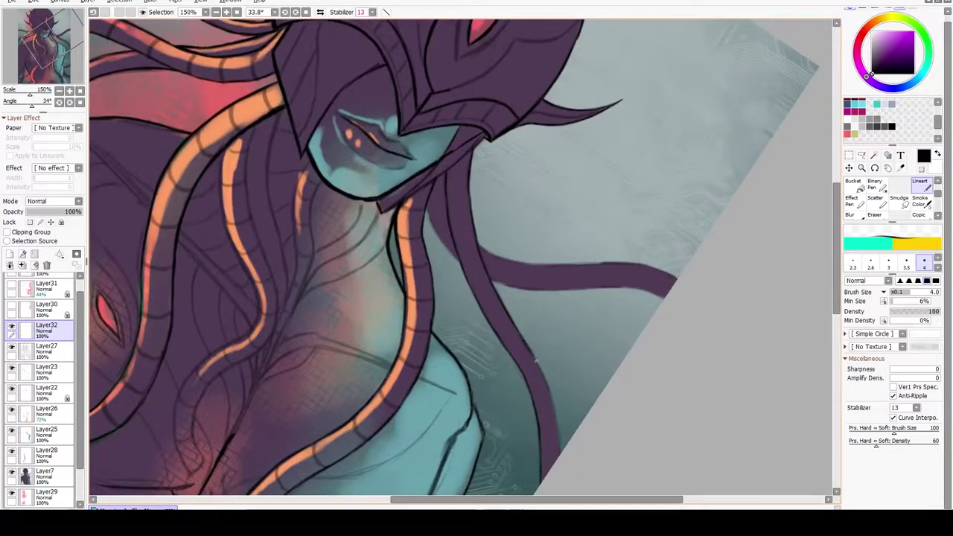
{"action": "left_click", "coordinate": [34, 2]}
{"action": "left_click", "coordinate": [42, 12]}
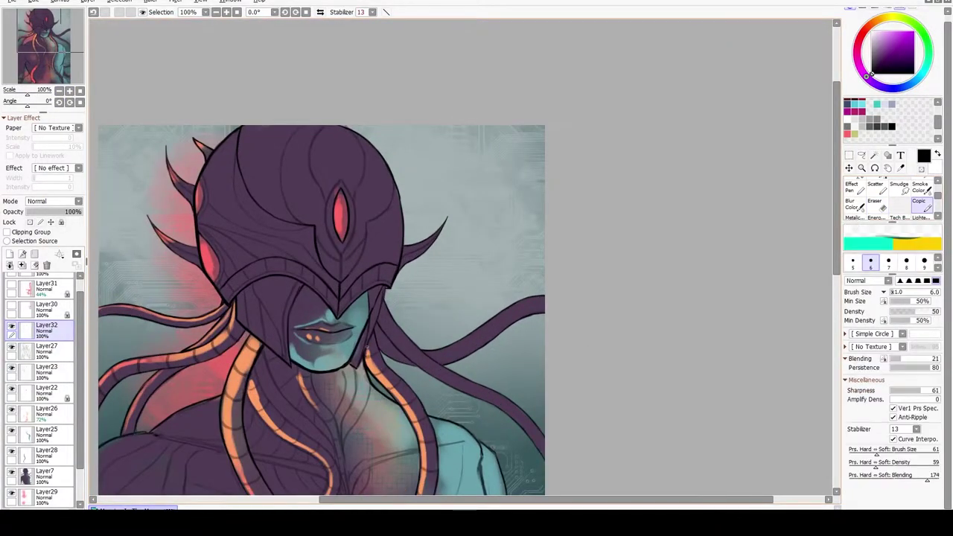
Sketch a second curved spike above the existing one on the helmet's right edge on Layer32 with a size 4 Copic brush.
{"action": "left_click", "coordinate": [46, 348]}
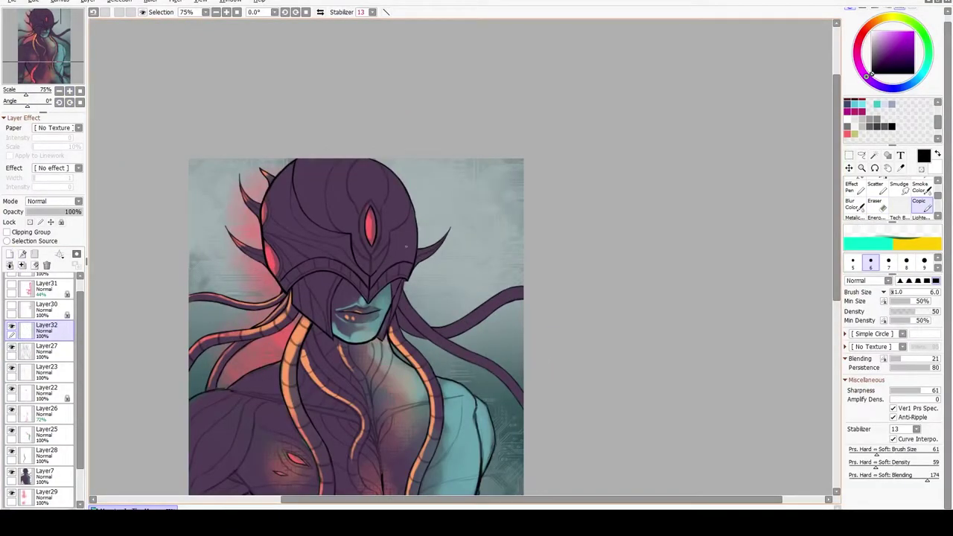
{"action": "key", "text": "Page_Up"}
{"action": "key", "text": "Delete"}
{"action": "key", "text": "Delete"}
{"action": "key", "text": "Delete"}
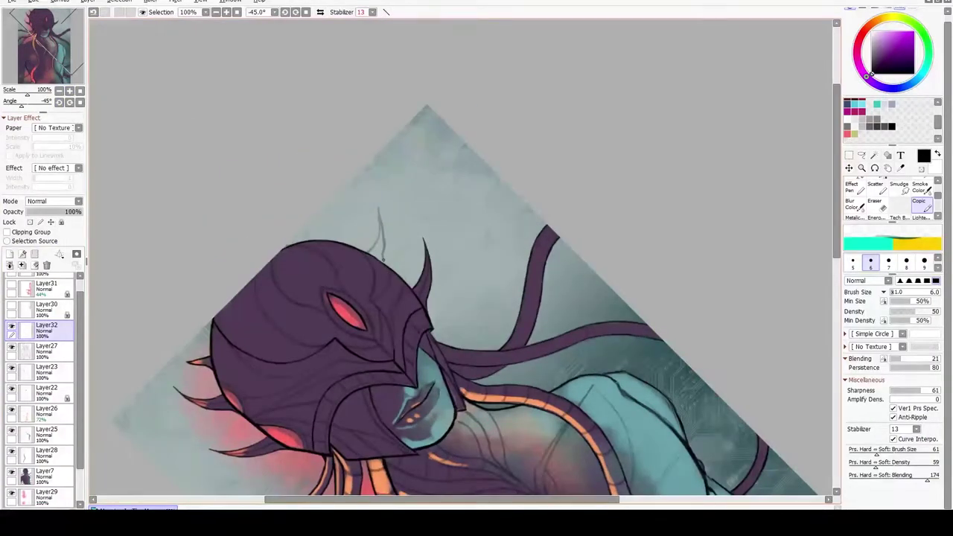
{"action": "key", "text": "e"}
{"action": "left_click_drag", "start_coordinate": [377, 213], "coordinate": [383, 253]}
{"action": "key", "text": "bracketleft"}
{"action": "key", "text": "bracketleft"}
{"action": "key", "text": "bracketleft"}
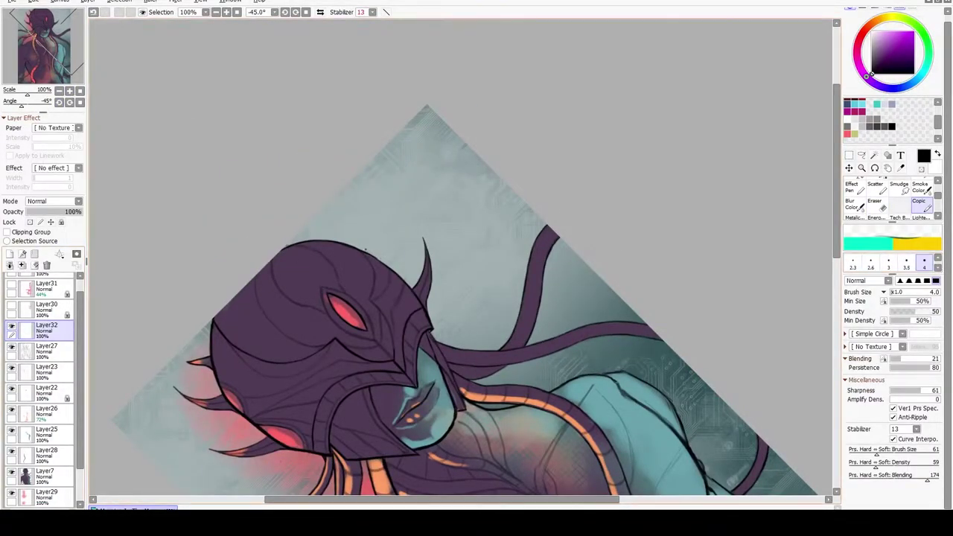
{"action": "key", "text": "ctrl+z"}
{"action": "key", "text": "ctrl+z"}
{"action": "key", "text": "ctrl+z"}
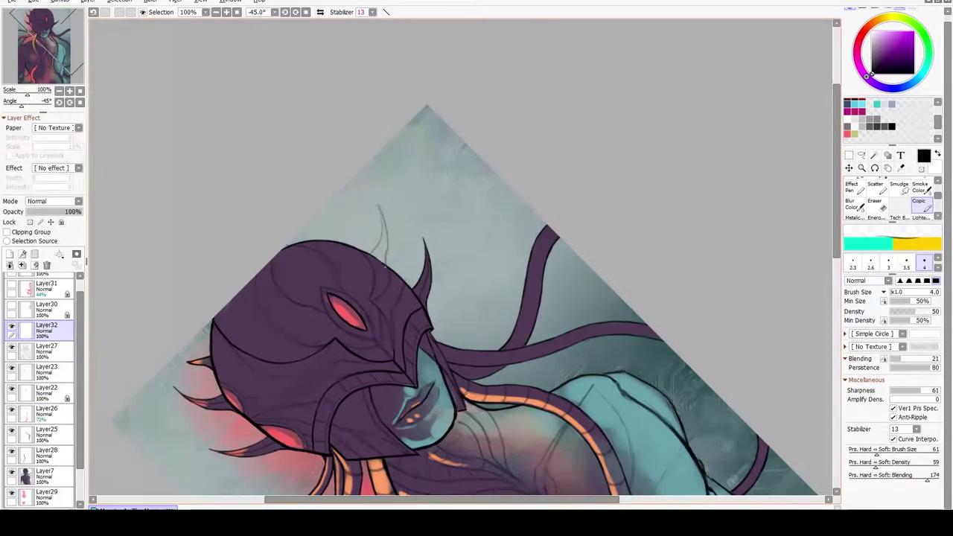
{"action": "left_click", "coordinate": [45, 348]}
{"action": "key", "text": "e"}
{"action": "key", "text": "Page_Down"}
{"action": "key", "text": "Home"}
{"action": "key", "text": "b"}
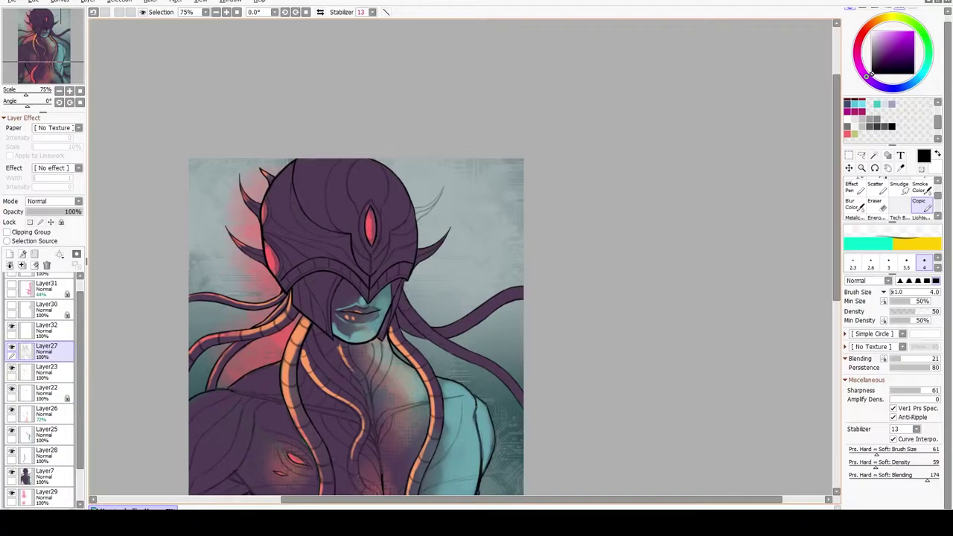
{"action": "key", "text": "Page_Down"}
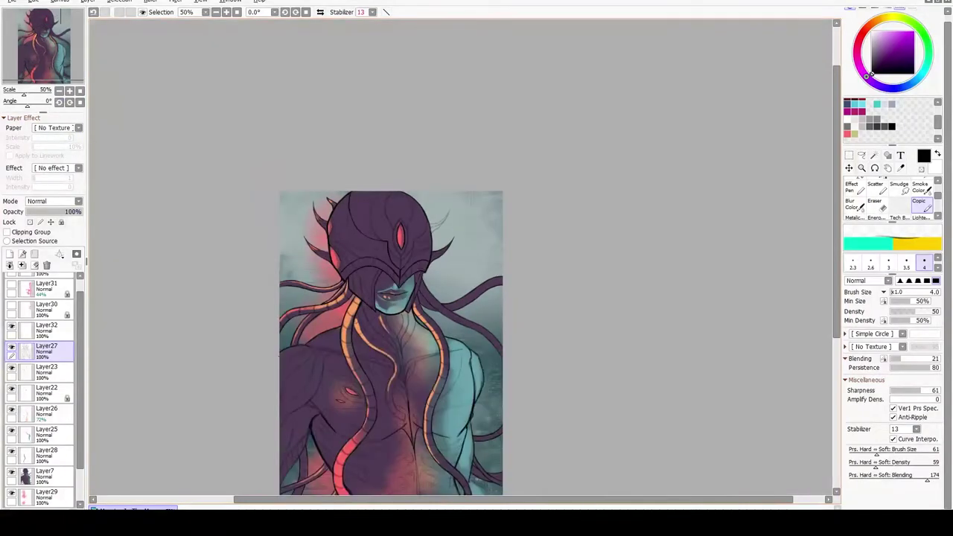
{"action": "left_click", "coordinate": [45, 328]}
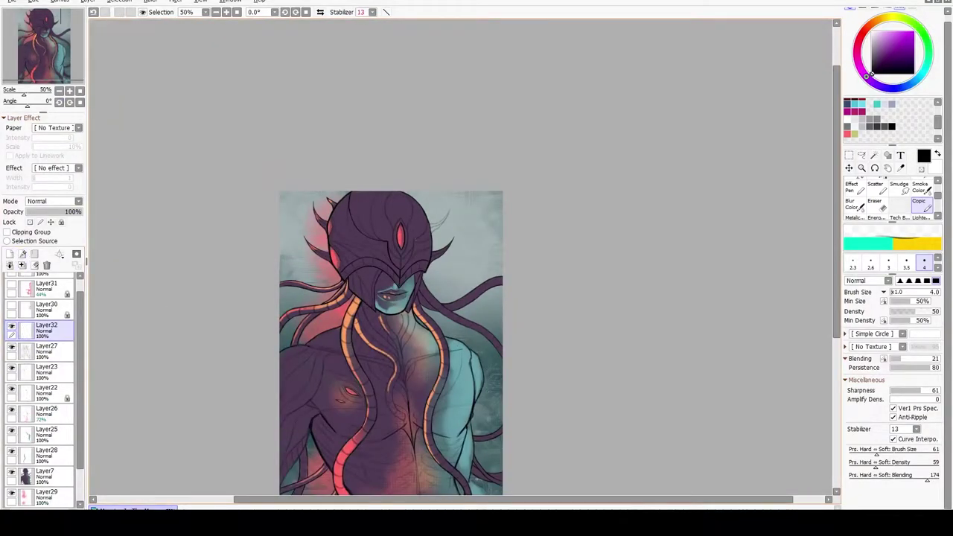
Fill the sketched helmet spike with dark purple on Layer7 using a size 10 Lineart brush.
{"action": "left_click", "coordinate": [45, 474]}
{"action": "key", "text": "Page_Up"}
{"action": "key", "text": "Page_Up"}
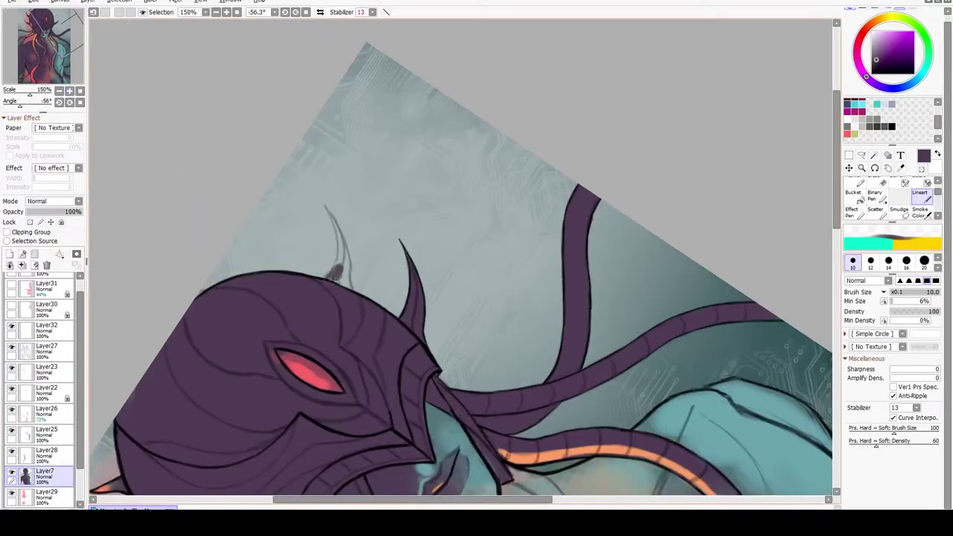
{"action": "key", "text": "bracketleft"}
{"action": "key", "text": "bracketleft"}
{"action": "key", "text": "bracketleft"}
{"action": "key", "text": "bracketleft"}
{"action": "key", "text": "bracketleft"}
{"action": "key", "text": "bracketleft"}
{"action": "left_click_drag", "start_coordinate": [336, 277], "coordinate": [344, 253]}
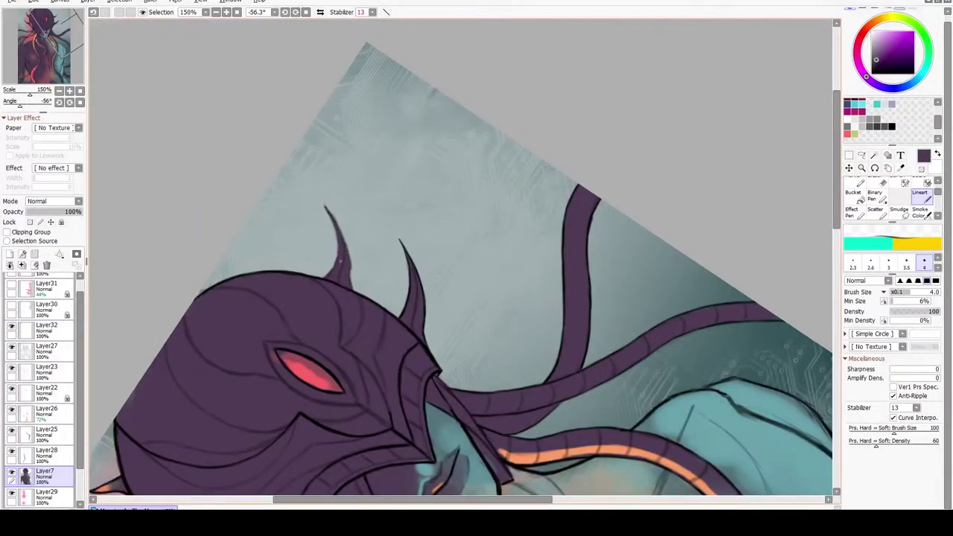
Outline the new helmet spike in black on a new layer with a size 2 Lineart brush and merge that layer into Layer27.
{"action": "left_click", "coordinate": [337, 277], "text": "alt"}
{"action": "key", "text": "ctrl+shift+n"}
{"action": "key", "text": "bracketleft"}
{"action": "key", "text": "bracketleft"}
{"action": "key", "text": "bracketleft"}
{"action": "key", "text": "bracketleft"}
{"action": "key", "text": "bracketleft"}
{"action": "left_click_drag", "start_coordinate": [335, 275], "coordinate": [335, 262]}
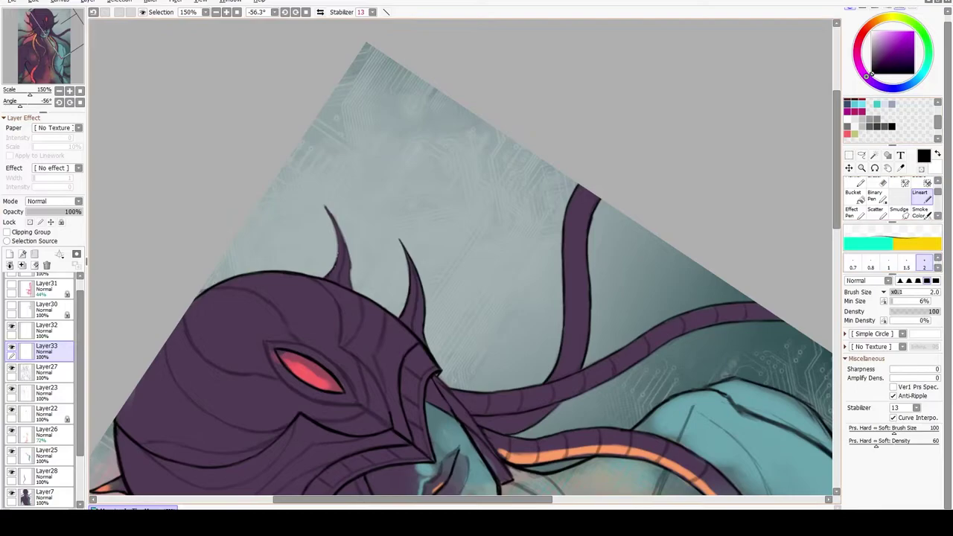
{"action": "key", "text": "Page_Up"}
{"action": "key", "text": "Page_Up"}
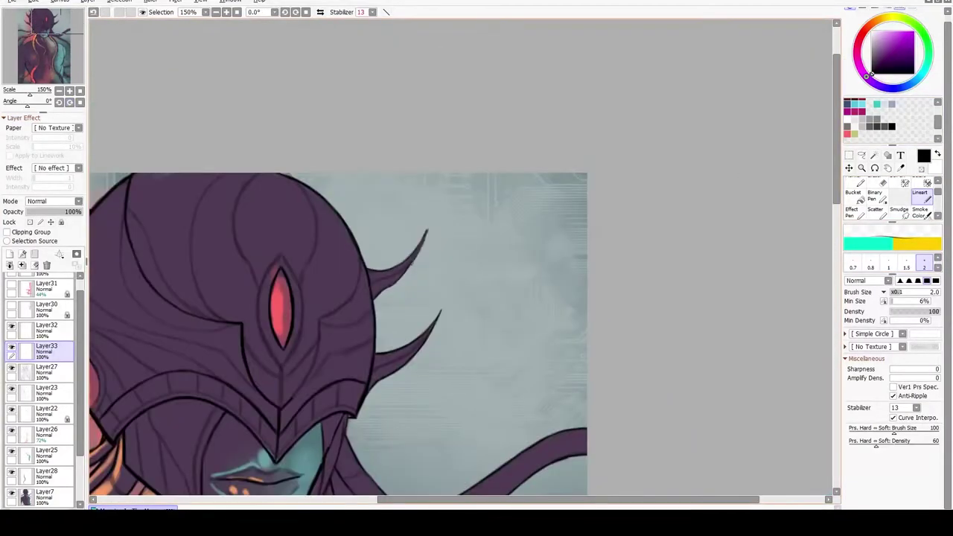
{"action": "left_click", "coordinate": [22, 265]}
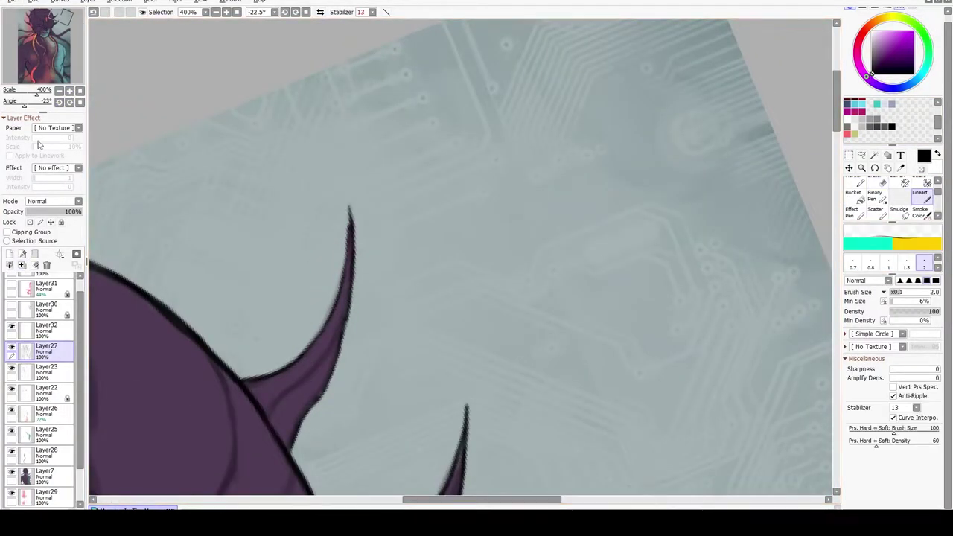
Merge Layer32 into Layer27 and lock the merged layer's opacity.
{"action": "key", "text": "Page_Down"}
{"action": "key", "text": "Page_Down"}
{"action": "key", "text": "Page_Down"}
{"action": "key", "text": "Page_Down"}
{"action": "key", "text": "Page_Down"}
{"action": "key", "text": "Page_Down"}
{"action": "key", "text": "Home"}
{"action": "left_click", "coordinate": [45, 327]}
{"action": "key", "text": "c"}
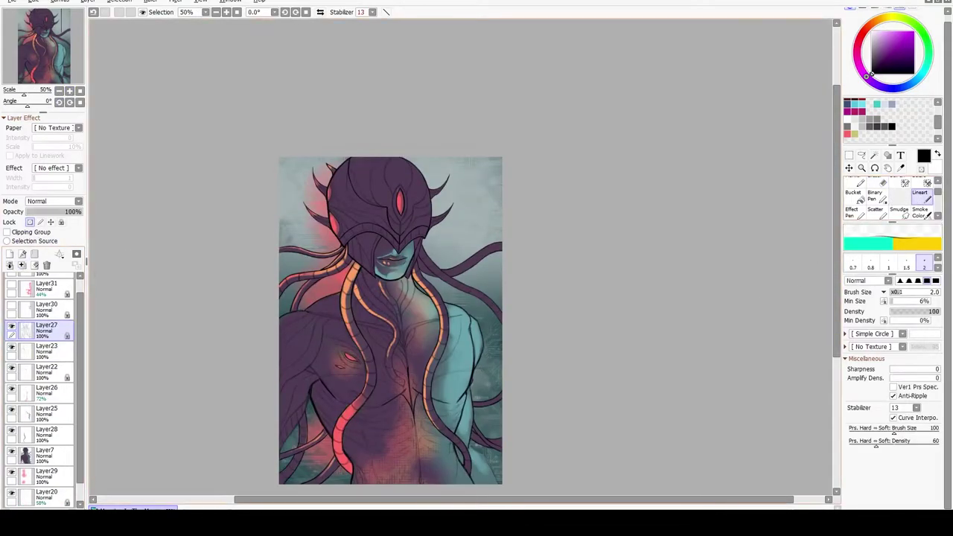
Sketch muscle detail lines across the abdomen on a new layer with a size 4 Copic brush and unlock Layer27 for erasing.
{"action": "key", "text": "Page_Up"}
{"action": "key", "text": "End"}
{"action": "key", "text": "End"}
{"action": "key", "text": "End"}
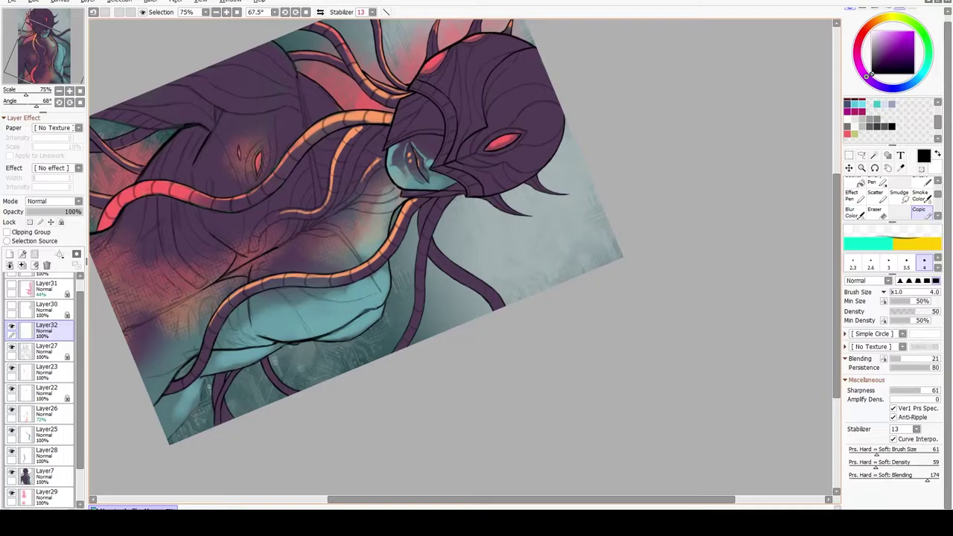
{"action": "key", "text": "Page_Down"}
{"action": "key", "text": "Home"}
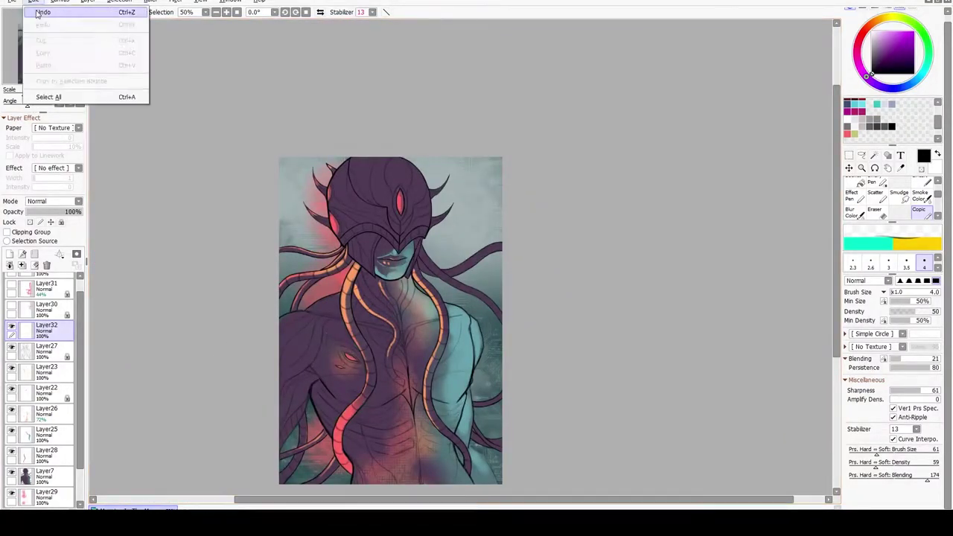
{"action": "left_click", "coordinate": [45, 347]}
{"action": "key", "text": "e"}
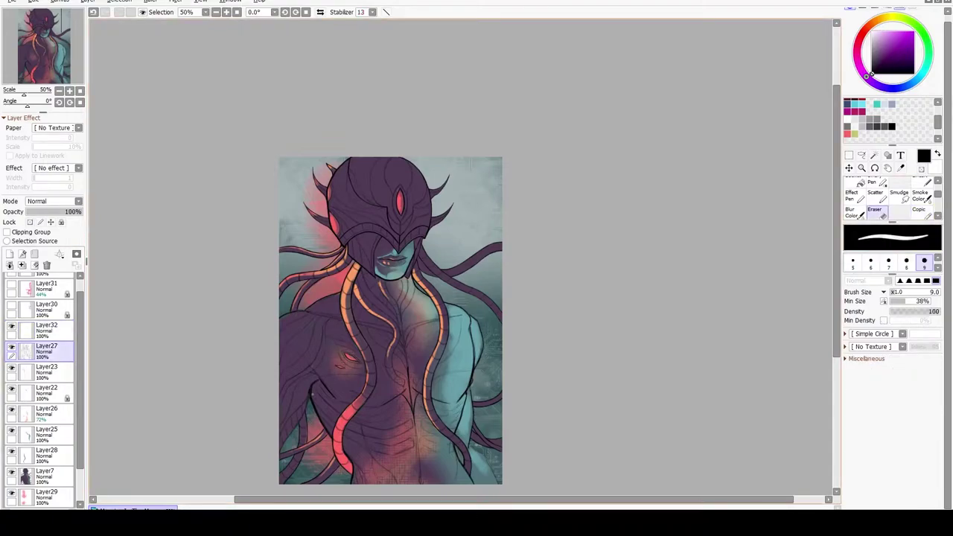
Touch up the dark purple base on Layer7 and the teal waist on Layer25 with a size 50 Lineart brush.
{"action": "left_click", "coordinate": [45, 473]}
{"action": "key", "text": "n"}
{"action": "left_click", "coordinate": [296, 449], "text": "alt"}
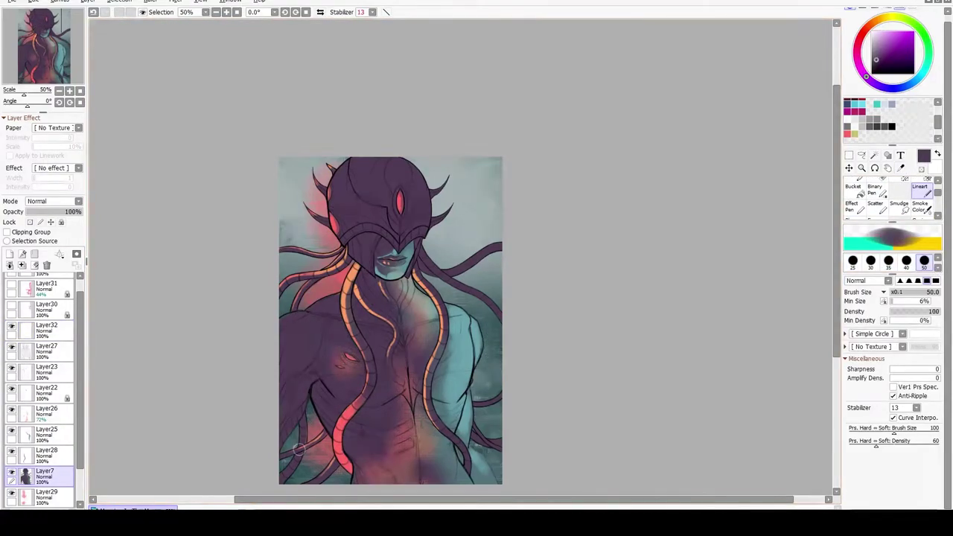
{"action": "left_click", "coordinate": [45, 431]}
{"action": "left_click", "coordinate": [451, 428], "text": "alt"}
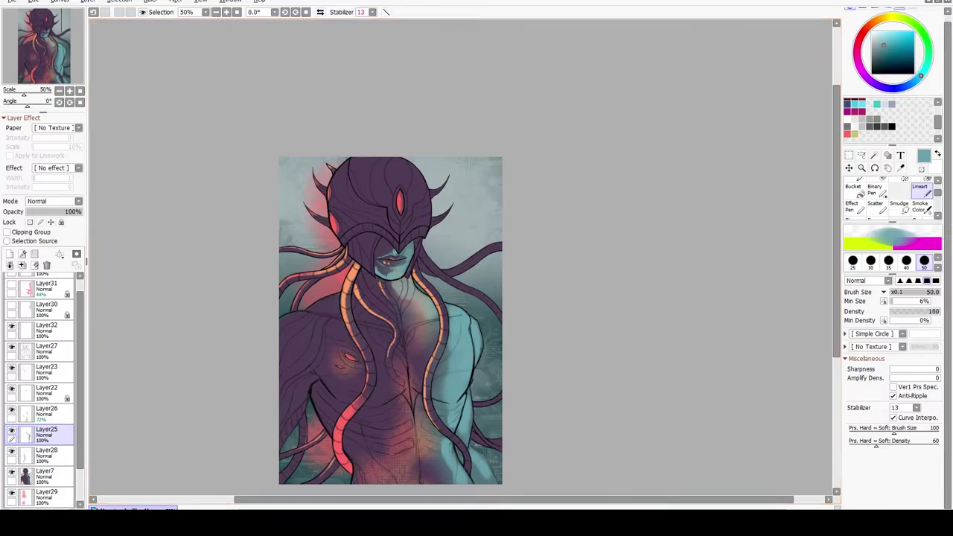
Shade the figure's body and helmet with a darker purple on opacity-locked Layer7 using large Lineart brushes of size 400 down to 160.
{"action": "left_click", "coordinate": [18, 392]}
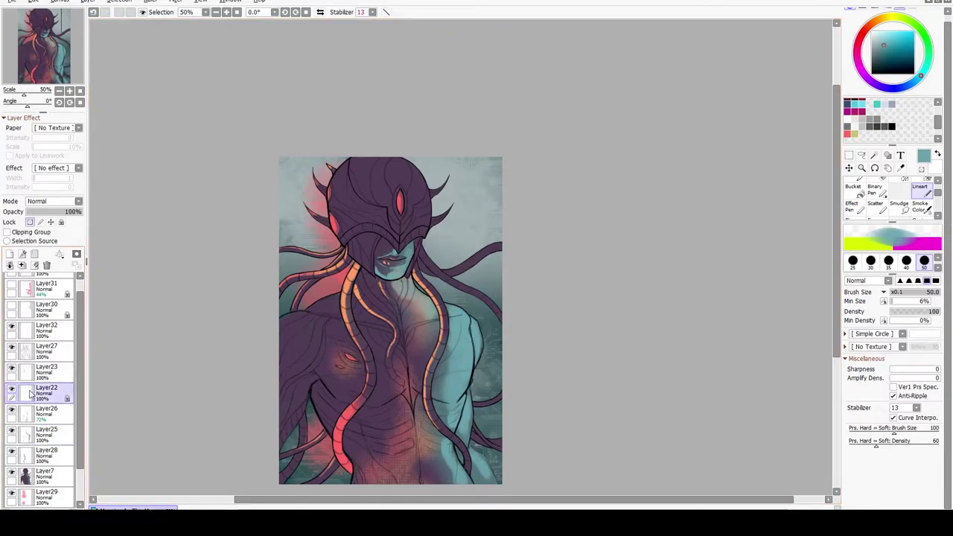
{"action": "left_click", "coordinate": [383, 437], "text": "alt"}
{"action": "key", "text": "b"}
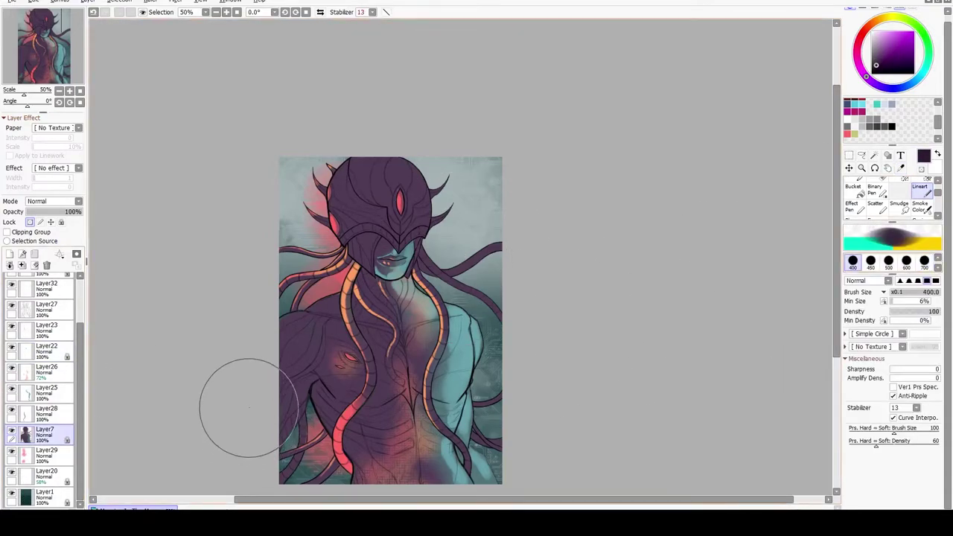
{"action": "mouse_move", "coordinate": [290, 312]}
{"action": "left_mouse_down"}
{"action": "mouse_move", "coordinate": [336, 166]}
{"action": "mouse_move", "coordinate": [288, 383]}
{"action": "mouse_move", "coordinate": [356, 473]}
{"action": "left_mouse_up"}
{"action": "key", "text": "bracketleft"}
{"action": "key", "text": "bracketleft"}
{"action": "key", "text": "bracketleft"}
{"action": "key", "text": "bracketleft"}
{"action": "key", "text": "bracketleft"}
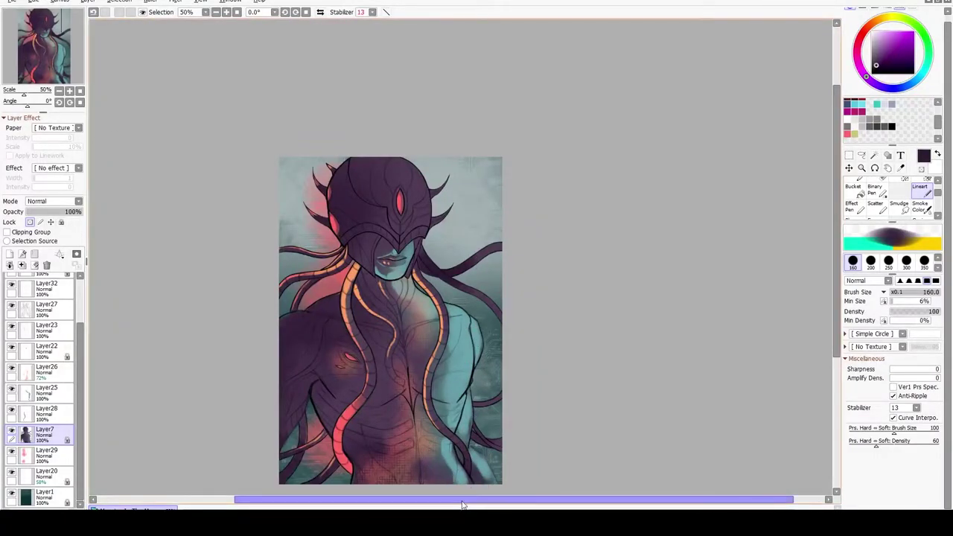
Blend the teal skin shading at the waist and face on Layer25 with a size 120 Blur Color brush.
{"action": "left_click", "coordinate": [44, 388]}
{"action": "left_click", "coordinate": [853, 217]}
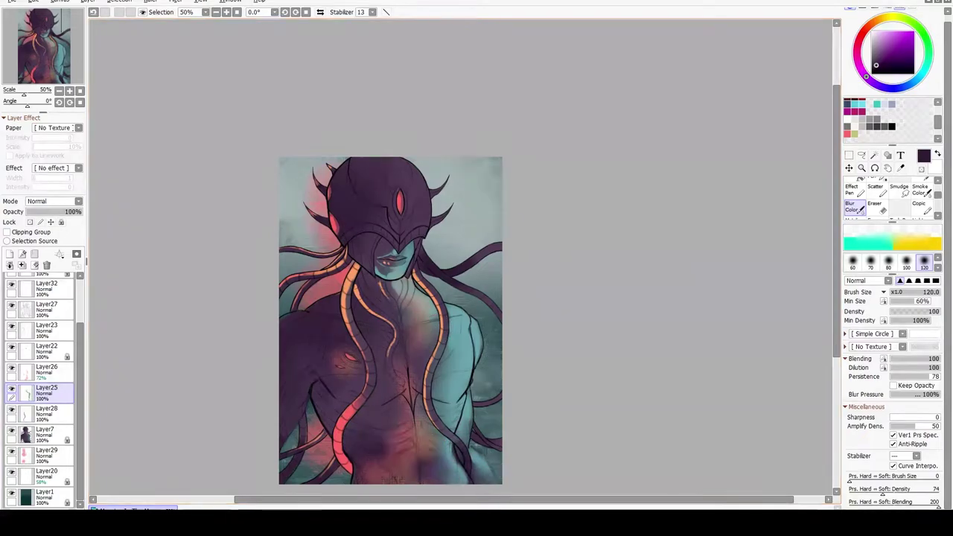
{"action": "left_click_drag", "start_coordinate": [385, 262], "coordinate": [389, 267]}
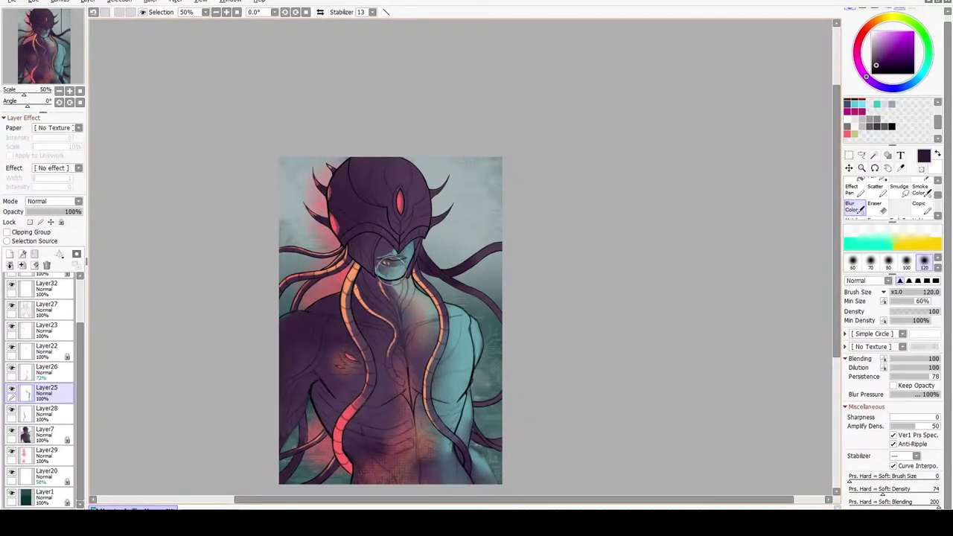
{"action": "key", "text": "alt+f"}
{"action": "key", "text": "Escape"}
Paint the lower end of the right chest tentacle red on Layer28 with a size 9 Lineart brush and blend it with Blur Color size 25.
{"action": "key", "text": "n"}
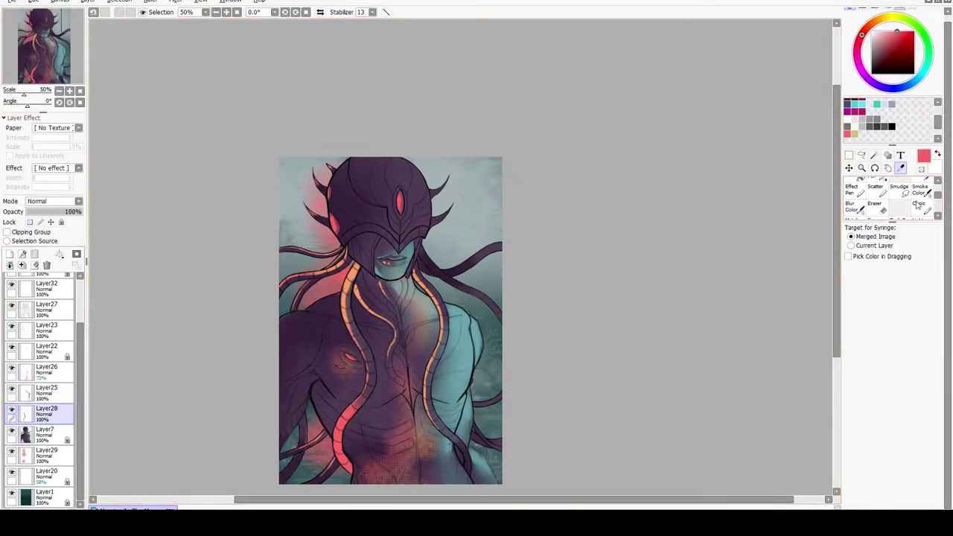
{"action": "left_click", "coordinate": [936, 257]}
{"action": "left_click", "coordinate": [924, 261]}
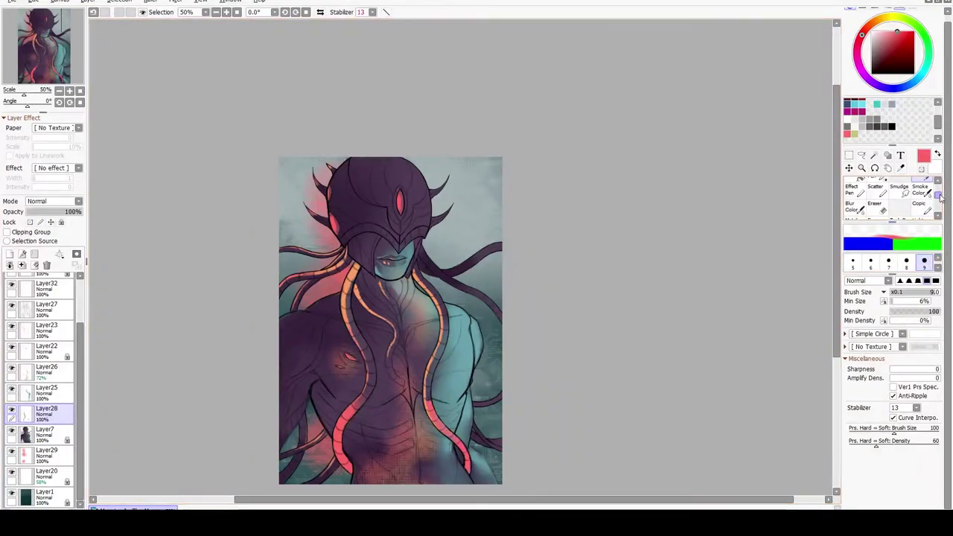
{"action": "left_click", "coordinate": [855, 207]}
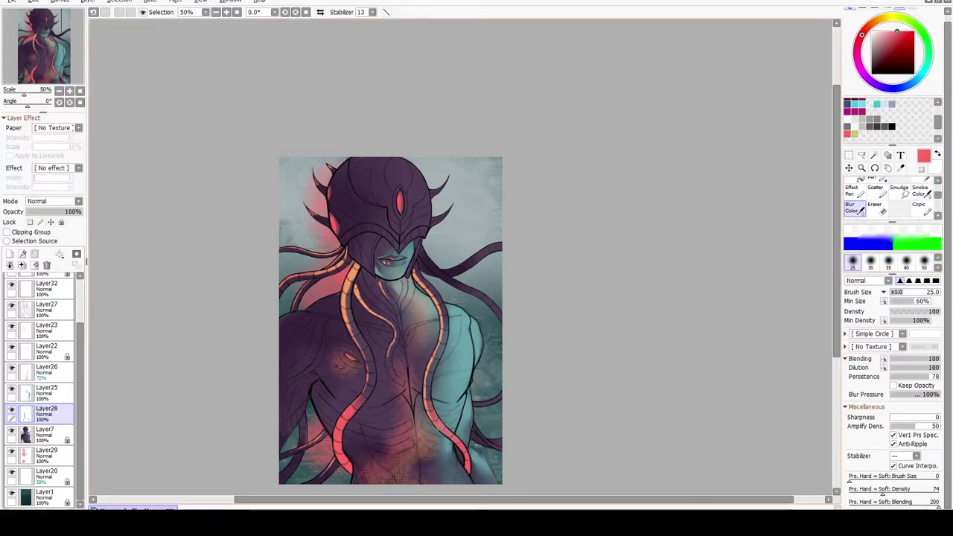
{"action": "scroll", "coordinate": [936, 215], "scroll_direction": "up", "scroll_amount": 1}
Paint glowing red stripes on the abdomen and the purple shoulder and arm on Layer28 with a size 20 Lineart brush.
{"action": "left_click", "coordinate": [920, 187]}
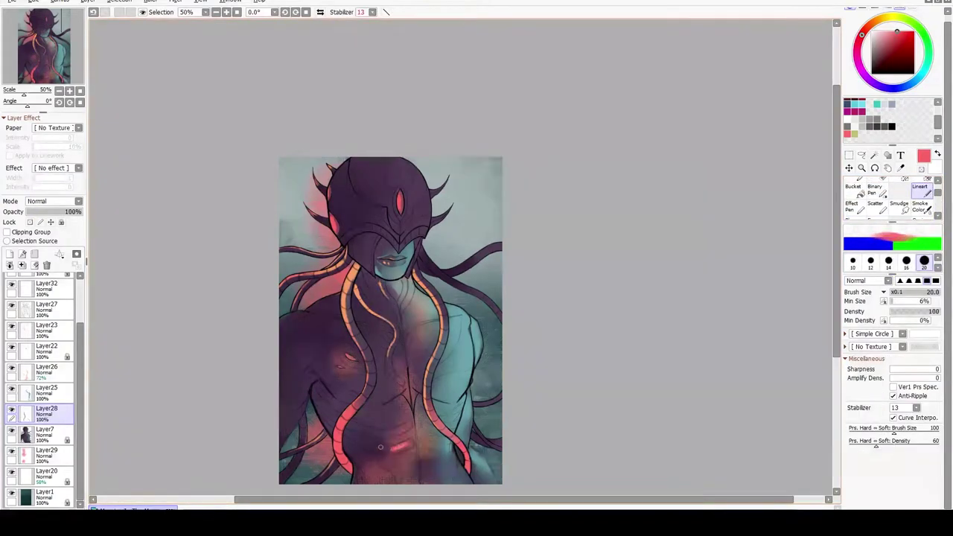
{"action": "left_click_drag", "start_coordinate": [423, 425], "coordinate": [440, 432]}
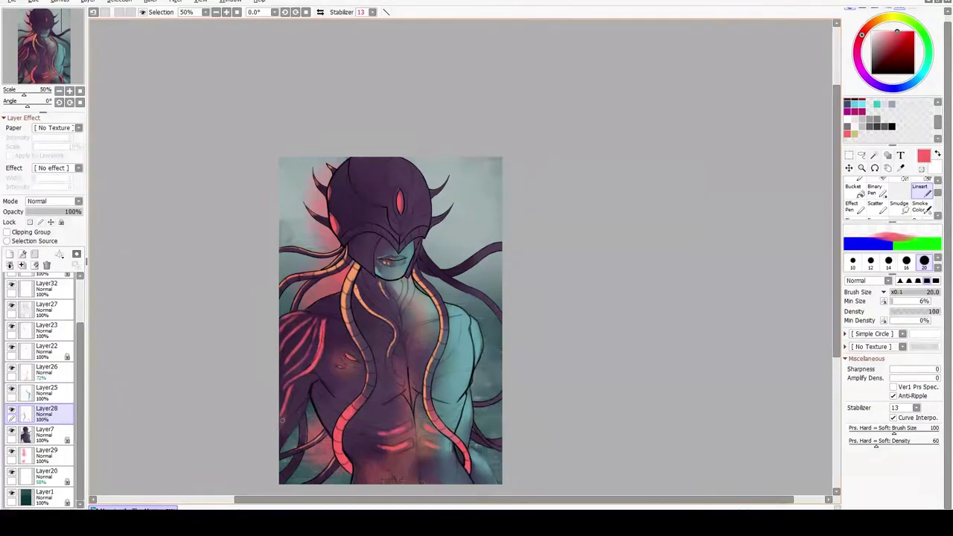
{"action": "key", "text": "alt+e"}
{"action": "key", "text": "Escape"}
{"action": "key", "text": "alt+e"}
{"action": "key", "text": "Escape"}
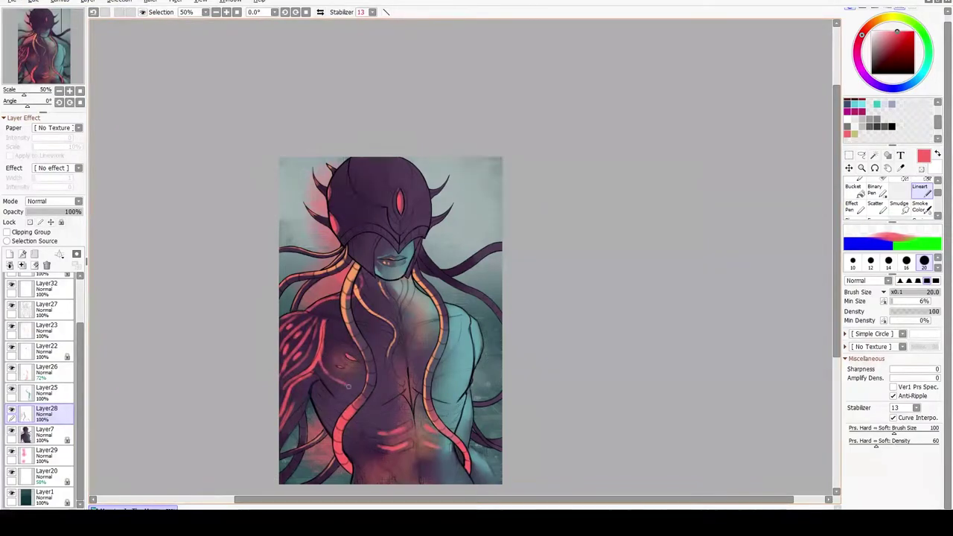
Add finer red markings to the chest and abdomen on Layer28 with a size 10 Lineart brush.
{"action": "key", "text": "bracketleft"}
{"action": "key", "text": "bracketleft"}
{"action": "key", "text": "bracketleft"}
{"action": "key", "text": "bracketleft"}
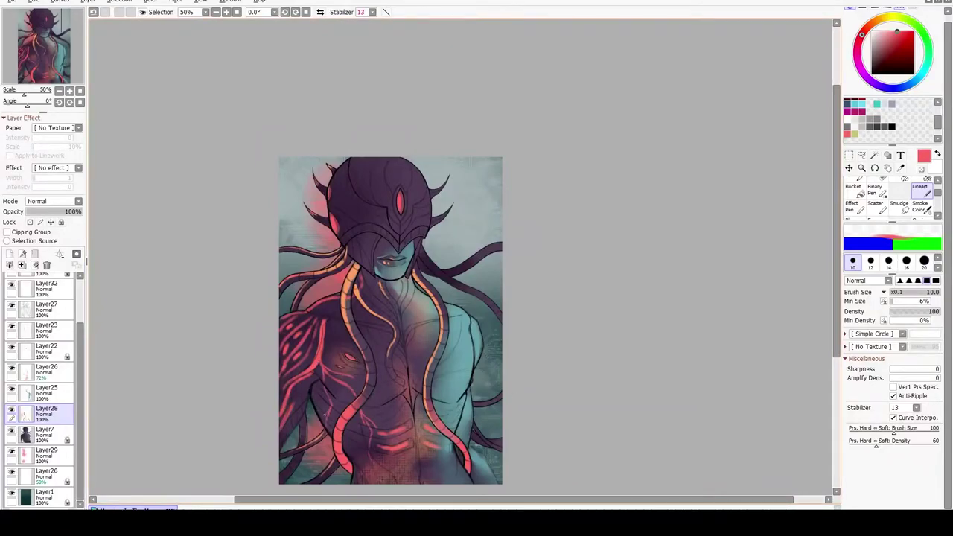
{"action": "key", "text": "e"}
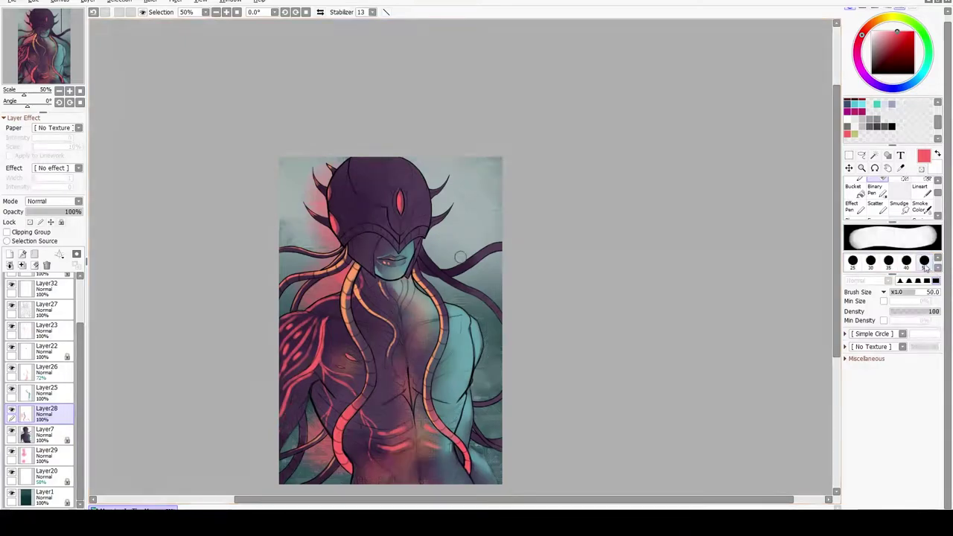
Erase the red shoulder markings on Layer28 with a size 50 eraser and redraw them as thin branching veins with a size 10 Lineart brush.
{"action": "left_click_drag", "start_coordinate": [321, 405], "coordinate": [289, 348]}
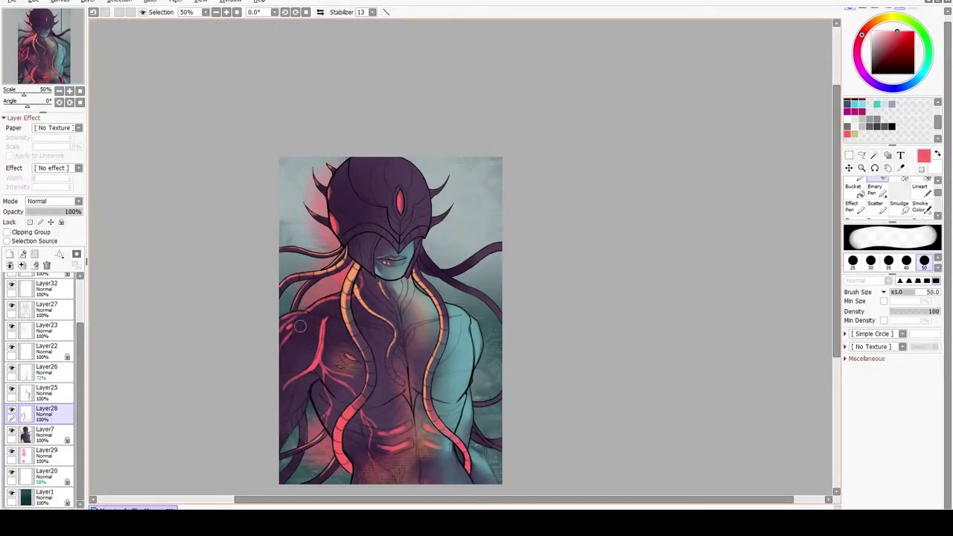
{"action": "key", "text": "e"}
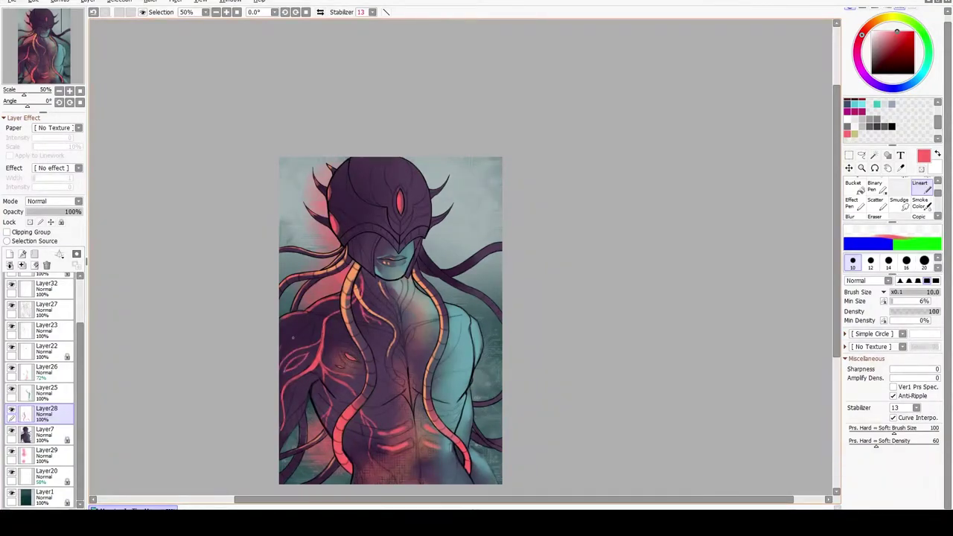
Paint the lower-left background tentacle red on Layer28 with a size 20 Lineart brush and soften it with Blur Color size 25.
{"action": "key", "text": "bracketright"}
{"action": "key", "text": "bracketright"}
{"action": "key", "text": "bracketright"}
{"action": "key", "text": "bracketright"}
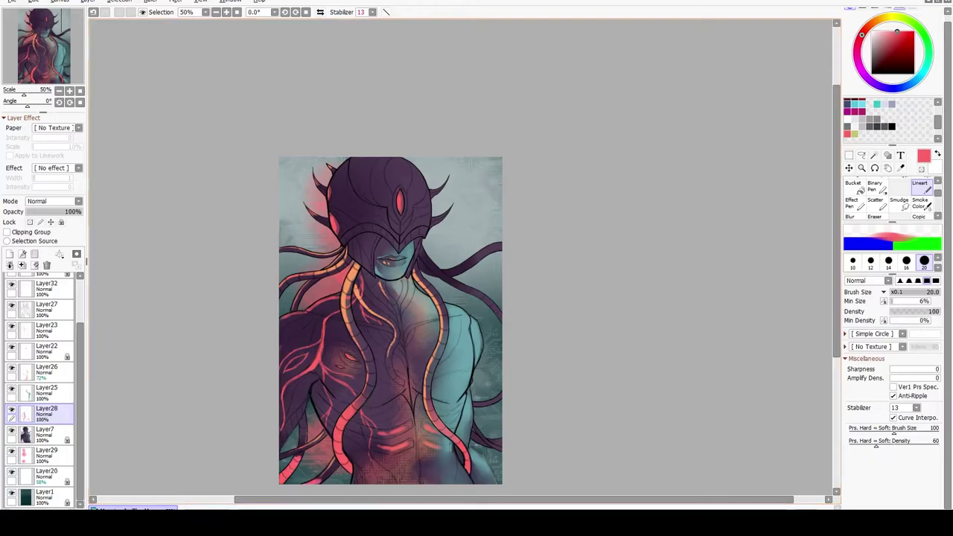
{"action": "key", "text": "b"}
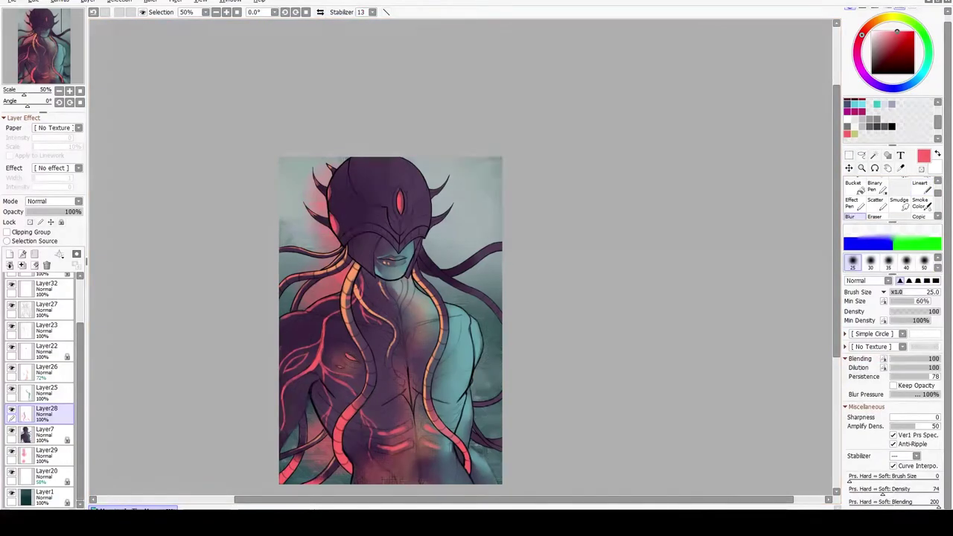
Add finer branching red veins across the shoulder, arm and chest on Layer28 with a size 9 Lineart brush, cleaning up with a size 120 eraser.
{"action": "key", "text": "b"}
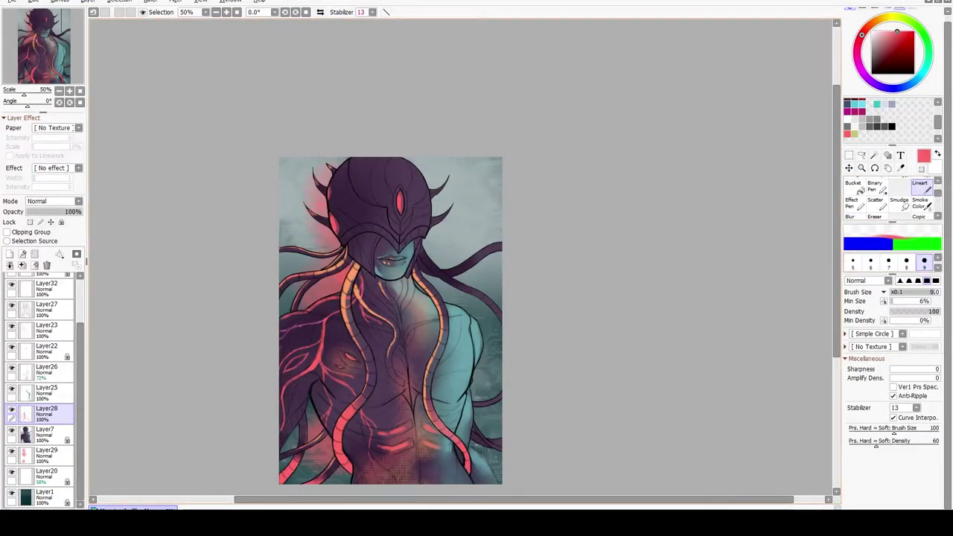
{"action": "left_click", "coordinate": [33, 0]}
{"action": "left_click", "coordinate": [42, 10]}
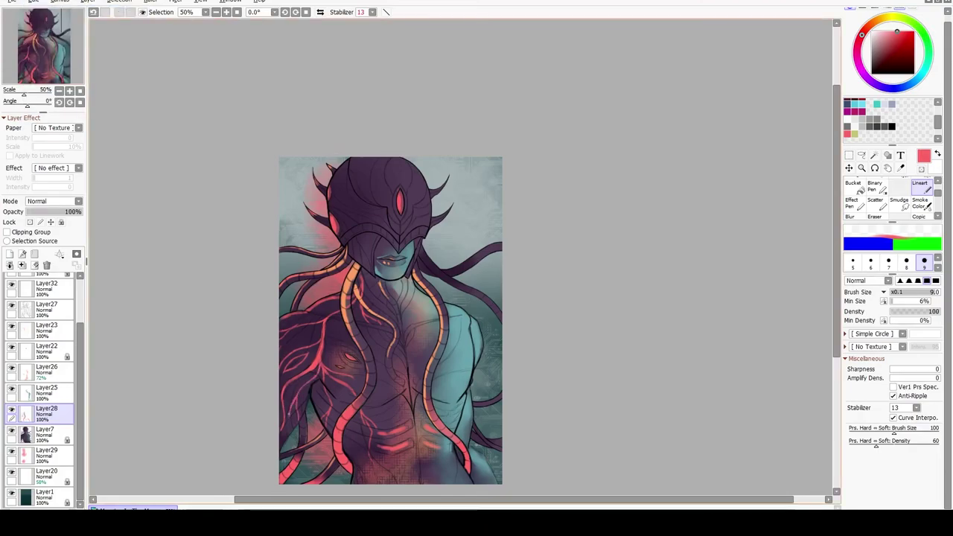
{"action": "key", "text": "e"}
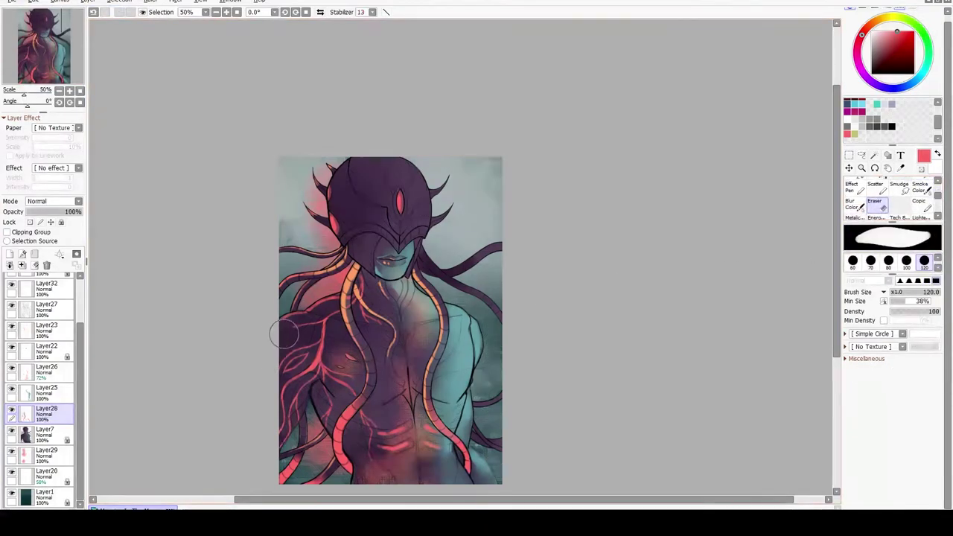
{"action": "key", "text": "b"}
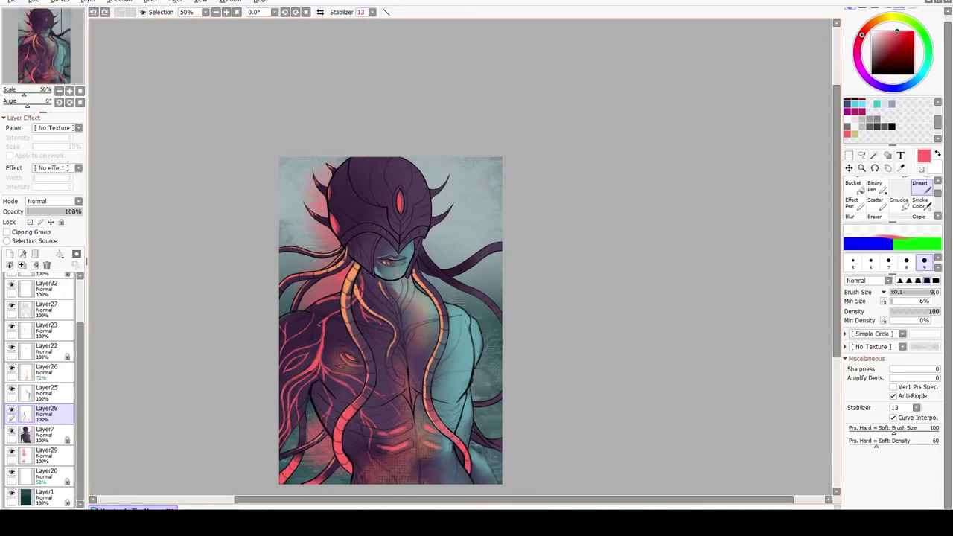
{"action": "mouse_move", "coordinate": [327, 343]}
{"action": "left_mouse_down"}
{"action": "mouse_move", "coordinate": [332, 364]}
{"action": "mouse_move", "coordinate": [346, 370]}
{"action": "left_mouse_up"}
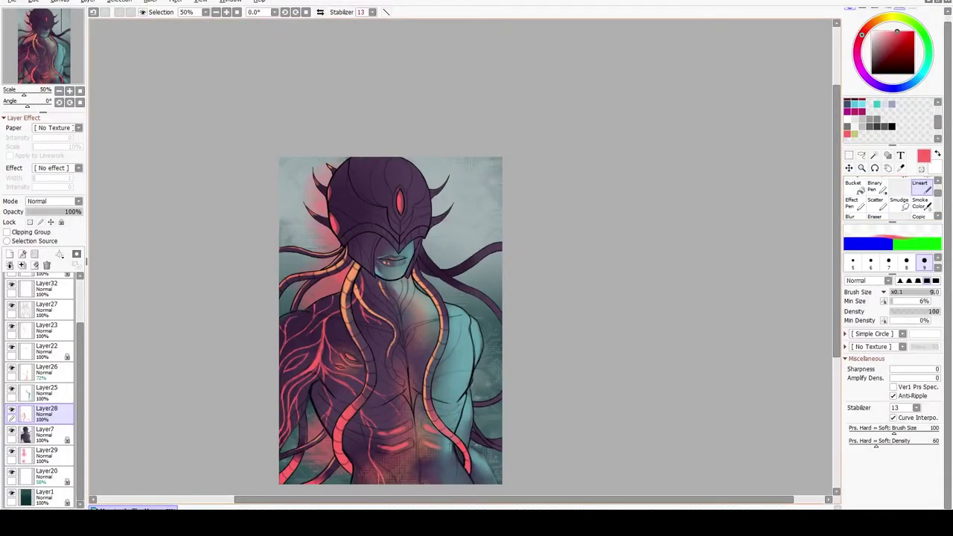
Draw thin red veins on the left side of the helmet on Layer28, reducing the Lineart brush to size 5.
{"action": "left_click_drag", "start_coordinate": [333, 203], "coordinate": [351, 198]}
{"action": "key", "text": "bracketleft"}
{"action": "key", "text": "bracketleft"}
{"action": "key", "text": "bracketleft"}
{"action": "key", "text": "bracketleft"}
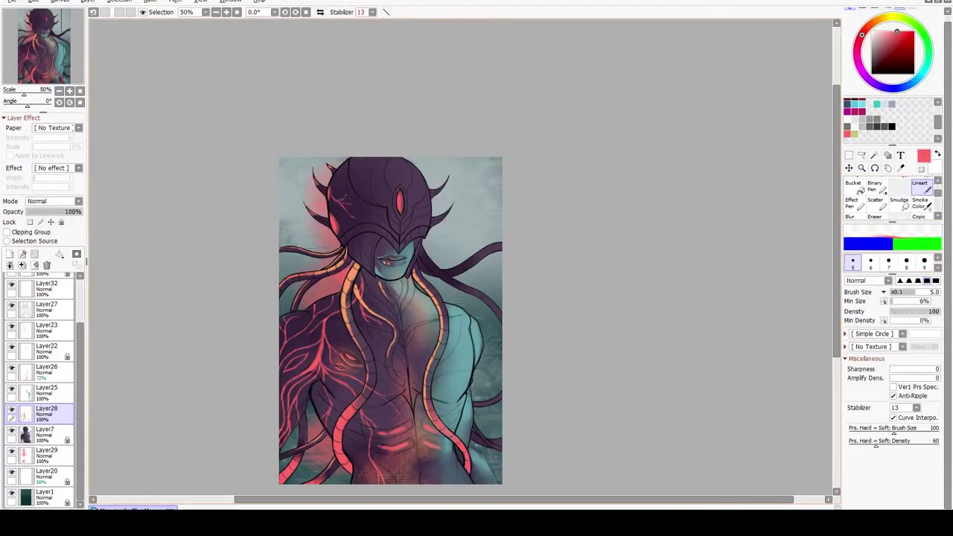
Paint glowing red spots on the helmet and the shoulder and arm on Layer28 with a size 20 Lineart brush.
{"action": "key", "text": "bracketright"}
{"action": "key", "text": "bracketright"}
{"action": "key", "text": "bracketright"}
{"action": "key", "text": "bracketright"}
{"action": "key", "text": "bracketright"}
{"action": "key", "text": "bracketright"}
{"action": "key", "text": "bracketright"}
{"action": "key", "text": "bracketright"}
{"action": "key", "text": "bracketright"}
{"action": "left_click_drag", "start_coordinate": [306, 355], "coordinate": [293, 370]}
{"action": "left_click_drag", "start_coordinate": [296, 323], "coordinate": [281, 384]}
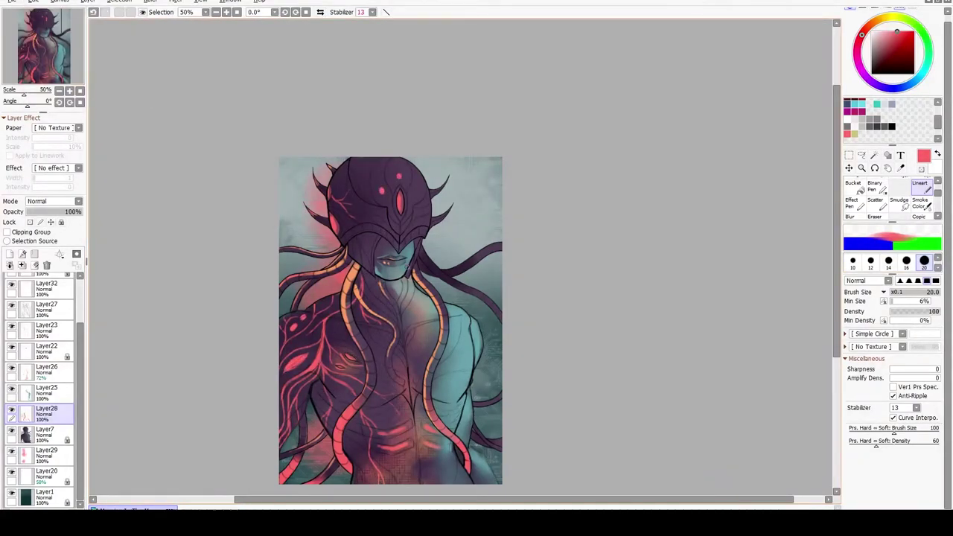
Extend the red background glow behind the figure on Layer29 and set the layer's opacity to 60%.
{"action": "left_click", "coordinate": [47, 453]}
{"action": "scroll", "coordinate": [893, 195], "scroll_direction": "down", "scroll_amount": 5}
{"action": "left_click", "coordinate": [898, 186]}
{"action": "mouse_move", "coordinate": [298, 245]}
{"action": "left_mouse_down"}
{"action": "mouse_move", "coordinate": [287, 164]}
{"action": "mouse_move", "coordinate": [335, 171]}
{"action": "left_mouse_up"}
{"action": "scroll", "coordinate": [313, 447], "scroll_direction": "down", "scroll_amount": 1}
{"action": "left_click_drag", "start_coordinate": [413, 136], "coordinate": [454, 364]}
{"action": "left_click", "coordinate": [62, 212]}
Transform the red background area on Layer29, narrowing it toward the left part of the canvas.
{"action": "scroll", "coordinate": [893, 195], "scroll_direction": "up", "scroll_amount": 2}
{"action": "left_click", "coordinate": [854, 193]}
{"action": "key", "text": "ctrl+t"}
{"action": "left_click_drag", "start_coordinate": [502, 288], "coordinate": [419, 288]}
{"action": "left_click", "coordinate": [868, 318]}
Select a narrow vertical strip along the canvas's left edge, fill it with red on a new layer above Layer29, and deselect.
{"action": "left_click_drag", "start_coordinate": [277, 456], "coordinate": [298, 111]}
{"action": "left_click", "coordinate": [852, 194]}
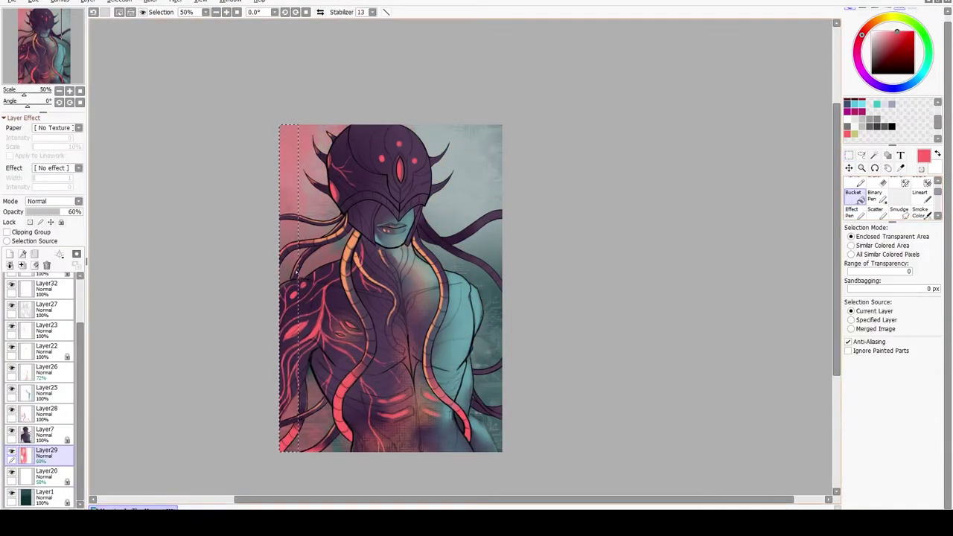
{"action": "left_click", "coordinate": [287, 281]}
{"action": "left_click", "coordinate": [119, 11]}
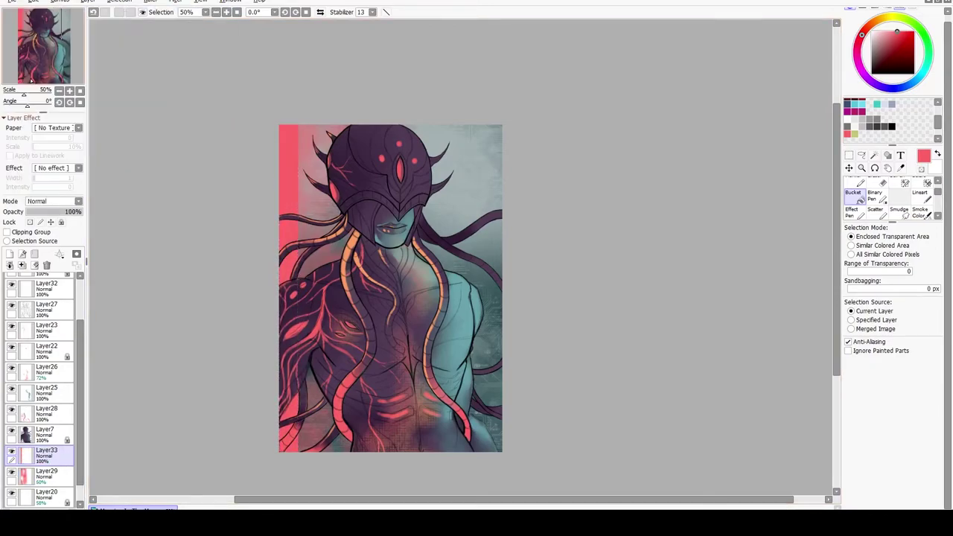
Show and select Layer31 with the red geometric shapes and raise its opacity to 81%.
{"action": "scroll", "coordinate": [12, 302], "scroll_direction": "up", "scroll_amount": 2}
{"action": "left_click", "coordinate": [12, 301]}
{"action": "left_click", "coordinate": [46, 301]}
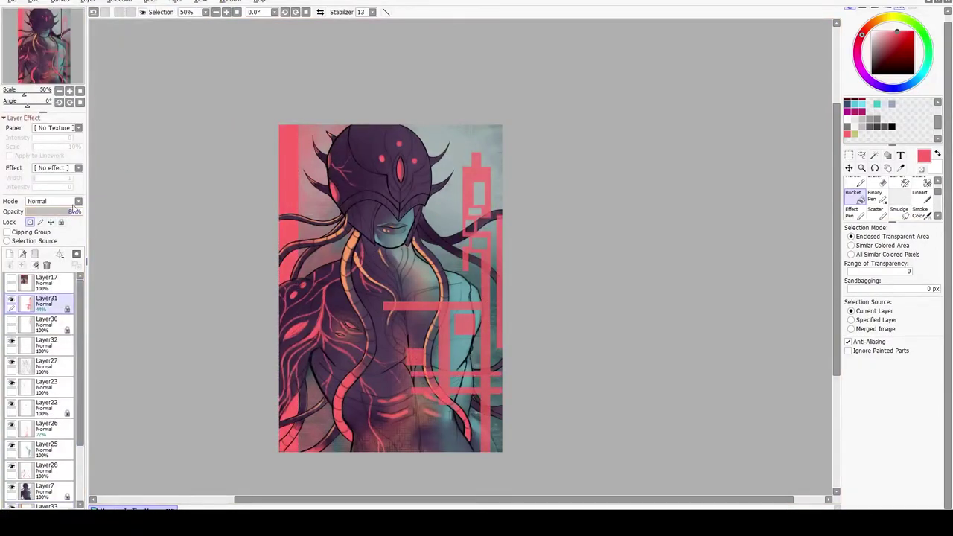
{"action": "key", "text": "ctrl+t"}
{"action": "left_click_drag", "start_coordinate": [463, 327], "coordinate": [314, 328]}
{"action": "left_click", "coordinate": [917, 318]}
Move Layer30 above Layer31, show it, apply a transform to its geometric shapes, and make Layer31 active again.
{"action": "left_click_drag", "start_coordinate": [47, 322], "coordinate": [46, 300]}
{"action": "key", "text": "ctrl+t"}
{"action": "left_click", "coordinate": [867, 318]}
{"action": "left_click", "coordinate": [46, 321]}
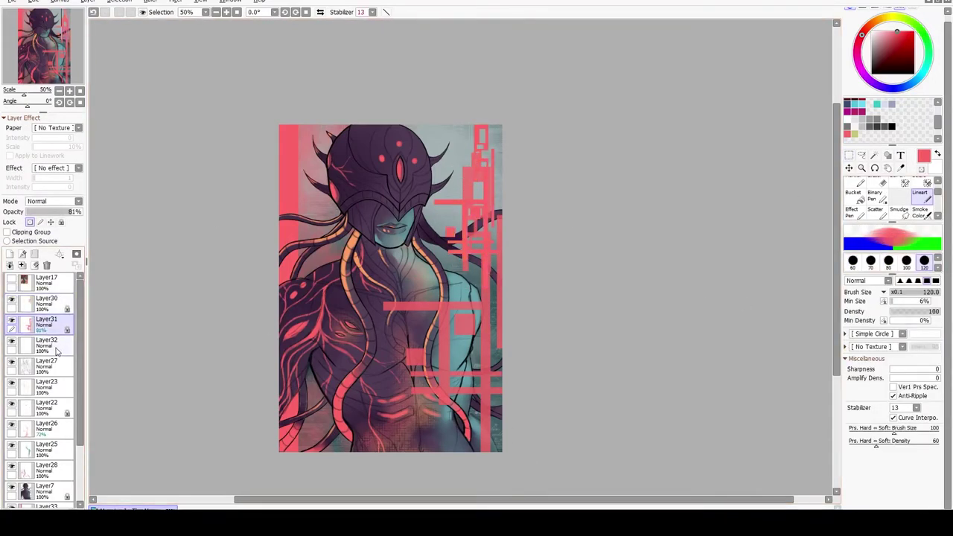
Hollow out the two solid squares on Layer31 and cut the upper horizontal bar into segments.
{"action": "key", "text": "ctrl+t"}
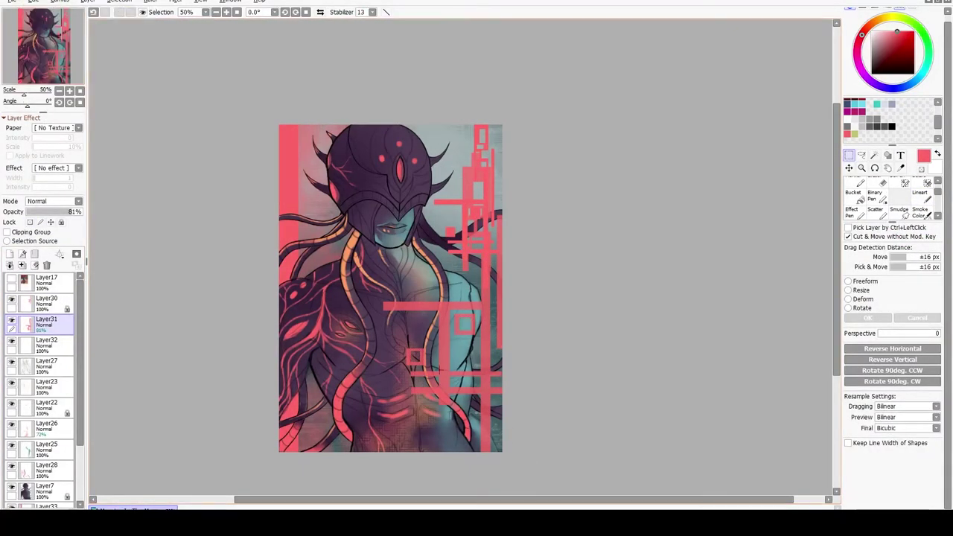
{"action": "left_click", "coordinate": [33, 2]}
{"action": "left_click", "coordinate": [42, 38]}
{"action": "left_click", "coordinate": [34, 2]}
{"action": "left_click", "coordinate": [42, 62]}
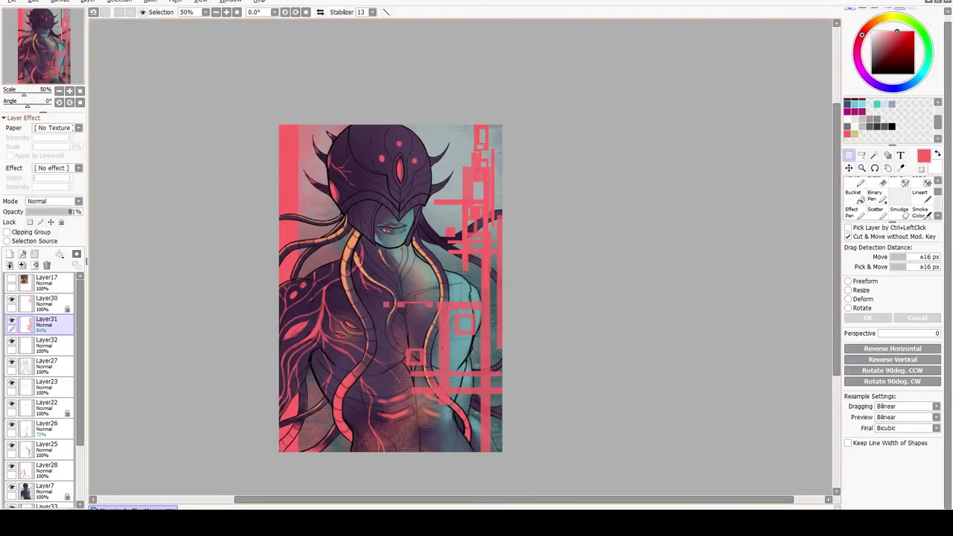
Hide Layer30 and cut gaps in the lower vertical and horizontal bars on Layer31.
{"action": "left_click_drag", "start_coordinate": [487, 234], "coordinate": [487, 260]}
{"action": "left_click", "coordinate": [33, 1]}
{"action": "left_click", "coordinate": [42, 53]}
{"action": "left_click", "coordinate": [34, 1]}
{"action": "left_click", "coordinate": [43, 41]}
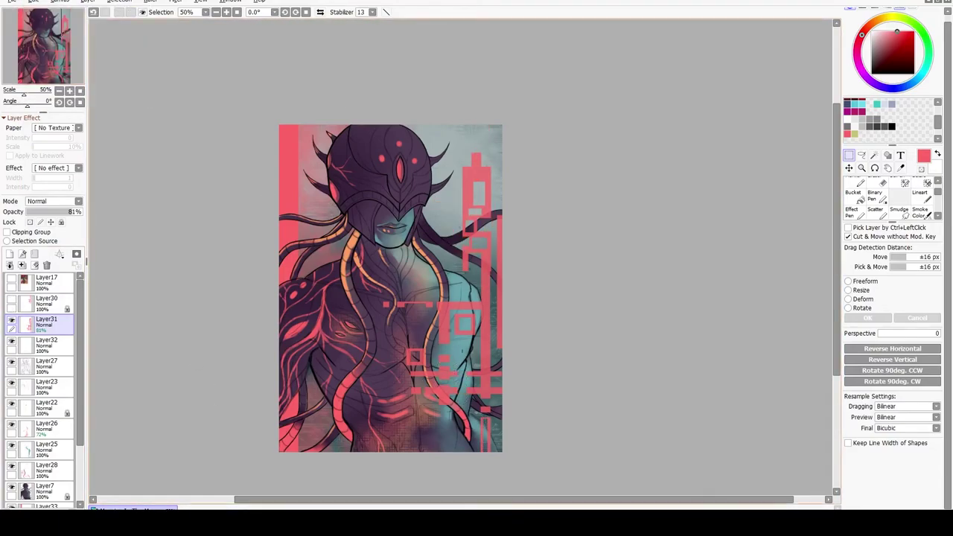
Cut more gaps in the right-edge bar and horizontal bars on Layer31 and hollow out the long vertical column.
{"action": "left_click", "coordinate": [34, 2]}
{"action": "left_click", "coordinate": [43, 38]}
{"action": "scroll", "coordinate": [438, 427], "scroll_direction": "up", "scroll_amount": 1}
{"action": "left_click", "coordinate": [33, 1]}
{"action": "left_click", "coordinate": [43, 38]}
{"action": "left_click", "coordinate": [34, 1]}
{"action": "left_click", "coordinate": [43, 37]}
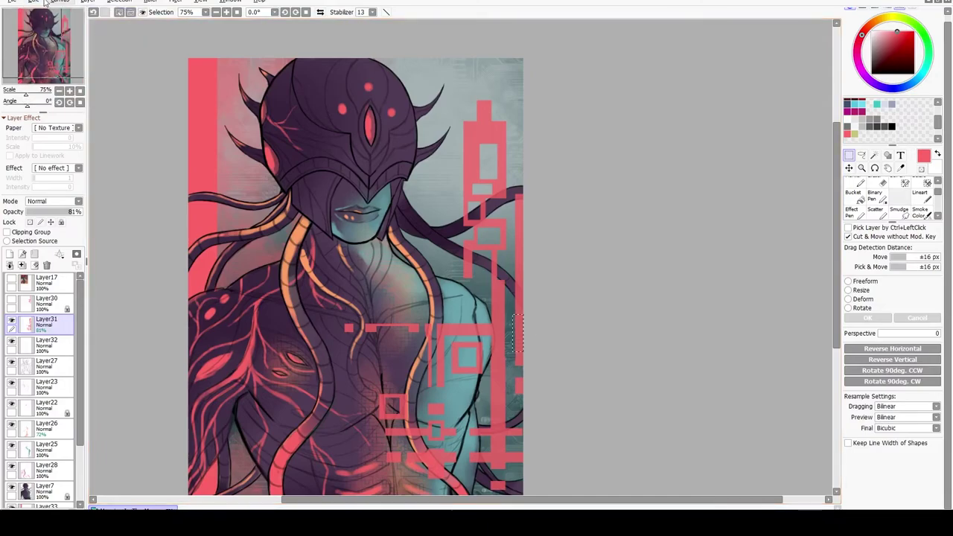
{"action": "left_click", "coordinate": [59, 90]}
{"action": "left_click", "coordinate": [69, 90]}
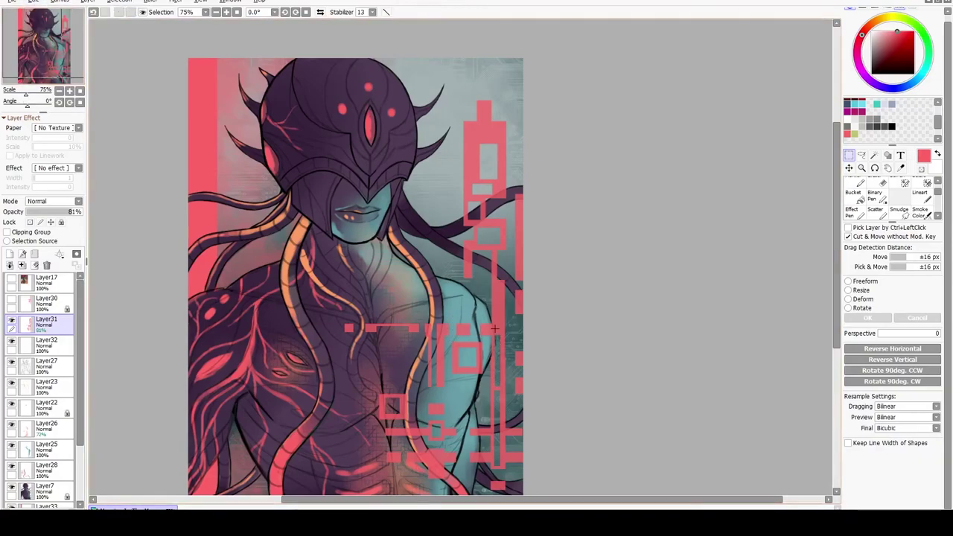
Cut notches into the tower-shaped block at the upper right of Layer31 and set the layer's opacity to 100%.
{"action": "key", "text": "ctrl+minus"}
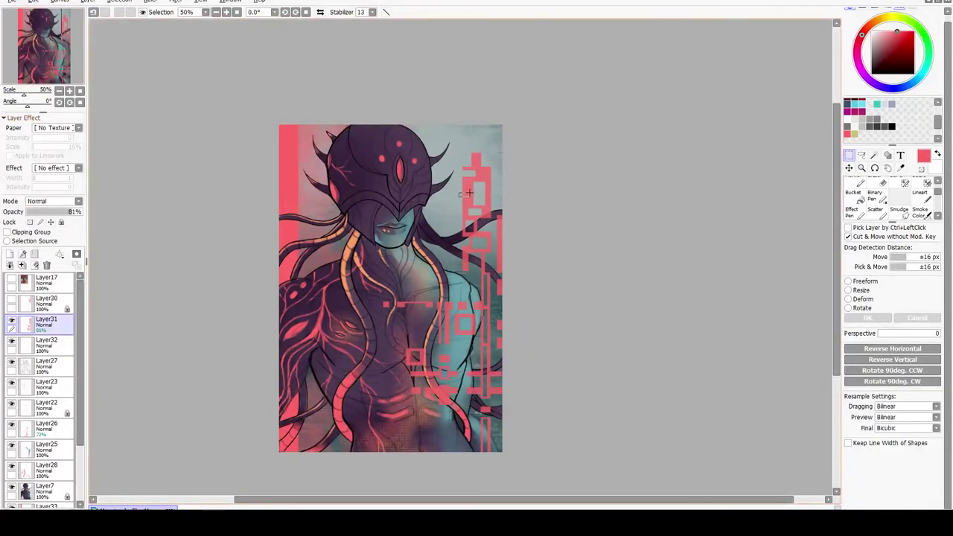
{"action": "key", "text": "ctrl+z"}
{"action": "key", "text": "ctrl+z"}
{"action": "key", "text": "ctrl+z"}
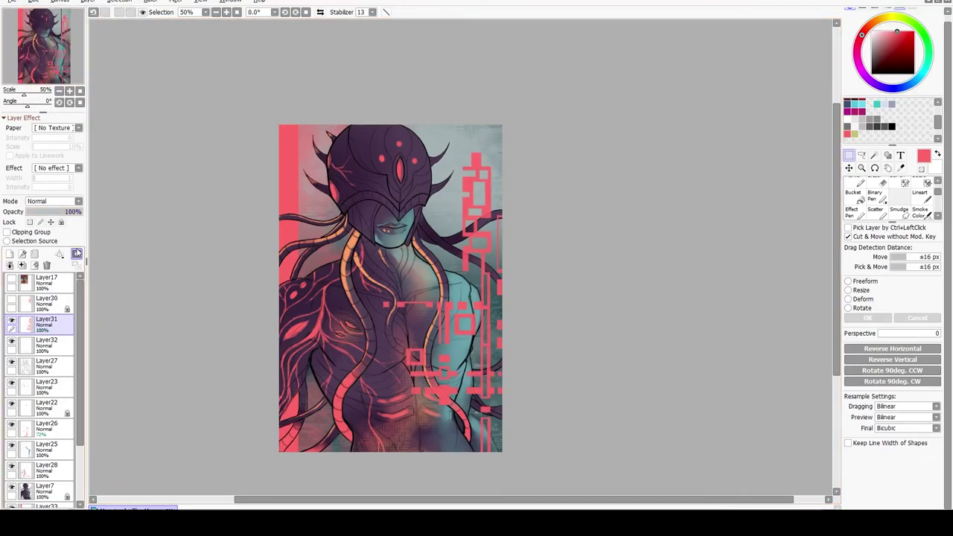
Lock Layer31's transparency and recolor the right side of its geometric shapes orange with a size 450 Lineart brush.
{"action": "key", "text": "w"}
{"action": "key", "text": "n"}
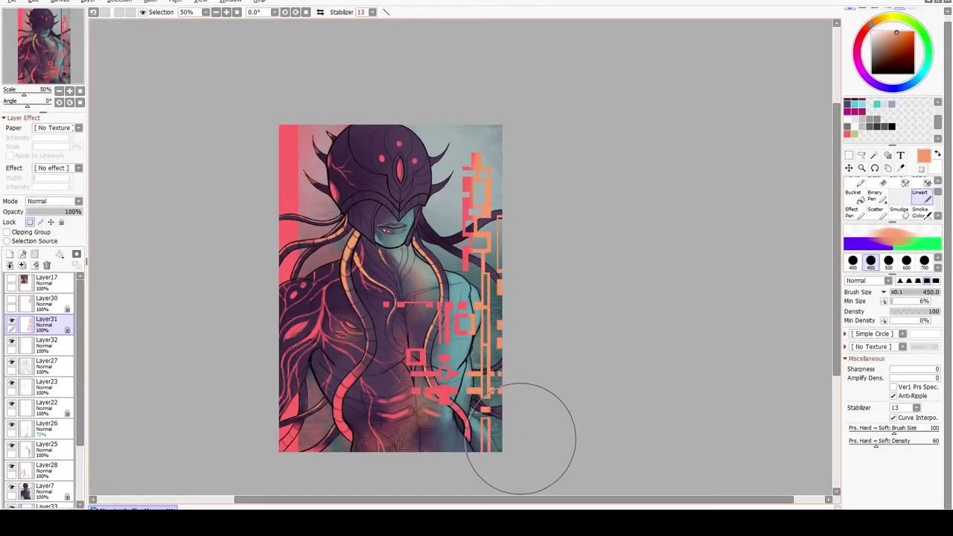